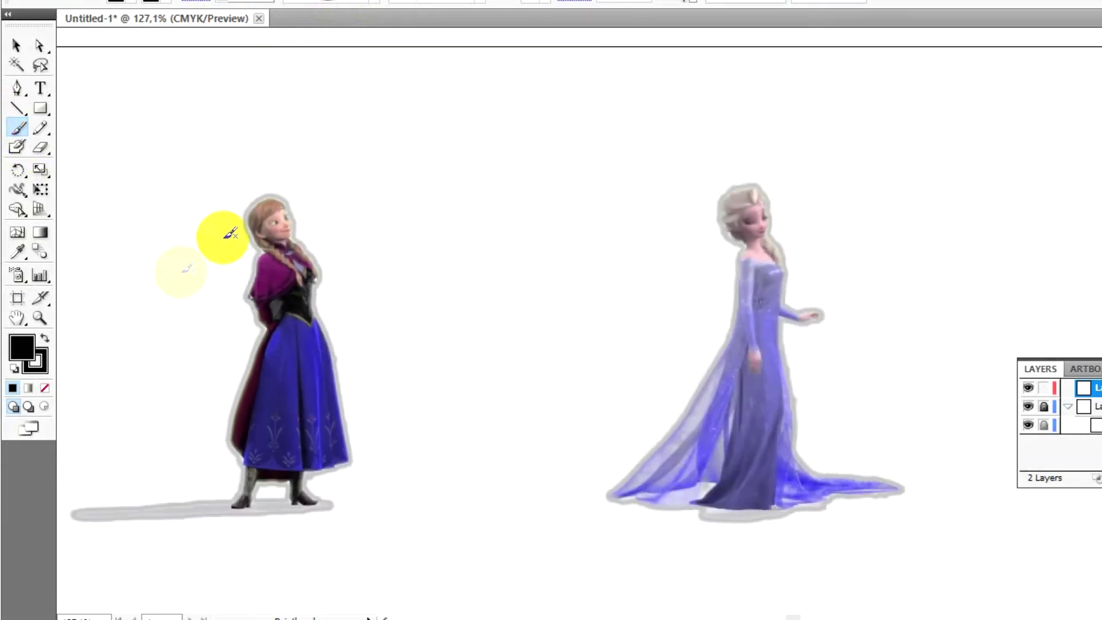
- Brush the lock of hair beside the face and the curved hair outline swept up from the left temple
mouse_move(178, 382)
left_mouse_down()
mouse_move(152, 345)
mouse_move(150, 287)
mouse_move(135, 279)
mouse_move(138, 256)
left_mouse_up()
mouse_move(173, 355)
left_mouse_down()
mouse_move(164, 275)
mouse_move(194, 237)
mouse_move(154, 245)
mouse_move(137, 267)
left_mouse_up()
mouse_move(225, 238)
left_mouse_down()
mouse_move(195, 254)
mouse_move(211, 232)
mouse_move(136, 251)
mouse_move(119, 240)
mouse_move(166, 148)
left_mouse_up()
left_click_drag(191, 232, 214, 238)
mouse_move(186, 200)
left_mouse_down()
mouse_move(162, 185)
mouse_move(167, 151)
left_mouse_up()
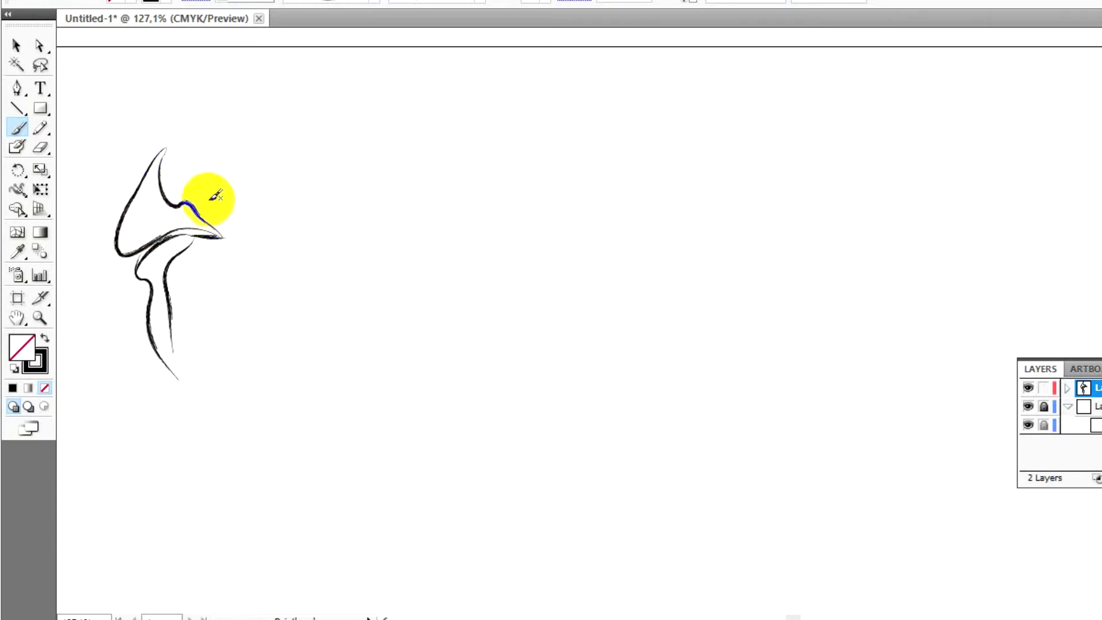
- Brush the arched outline over the crown, an inner parallel arc and a curved strand above the forehead
left_click_drag(215, 196, 180, 156)
mouse_move(191, 102)
left_mouse_down()
mouse_move(253, 74)
mouse_move(321, 72)
mouse_move(387, 93)
mouse_move(406, 132)
left_mouse_up()
mouse_move(180, 155)
left_mouse_down()
mouse_move(194, 113)
mouse_move(243, 81)
left_mouse_up()
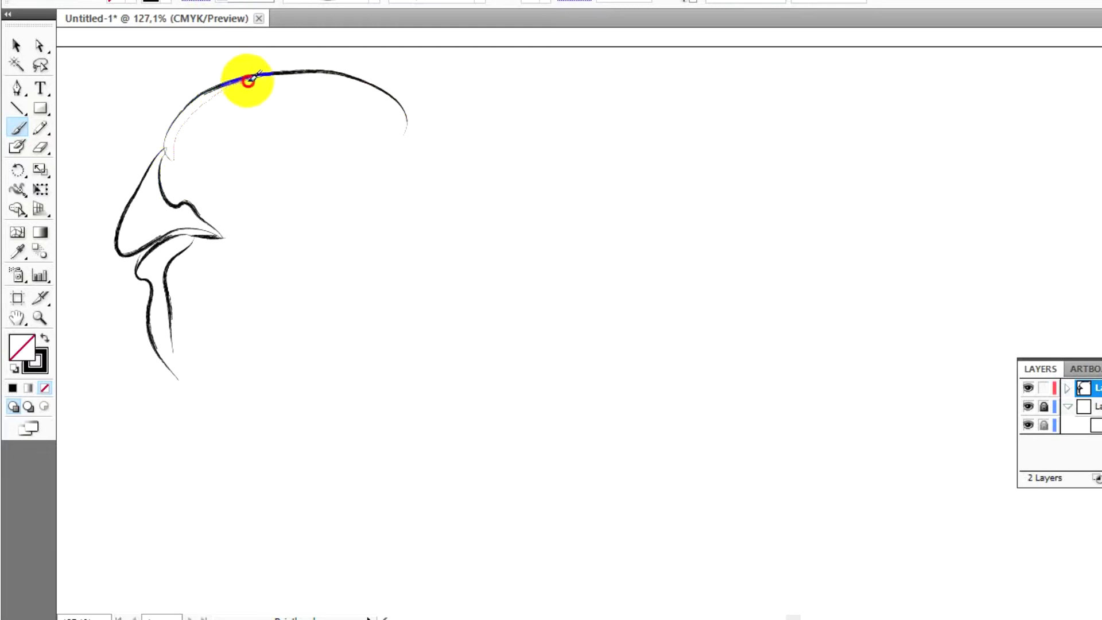
mouse_move(225, 204)
left_mouse_down()
mouse_move(209, 172)
mouse_move(209, 128)
mouse_move(240, 98)
left_mouse_up()
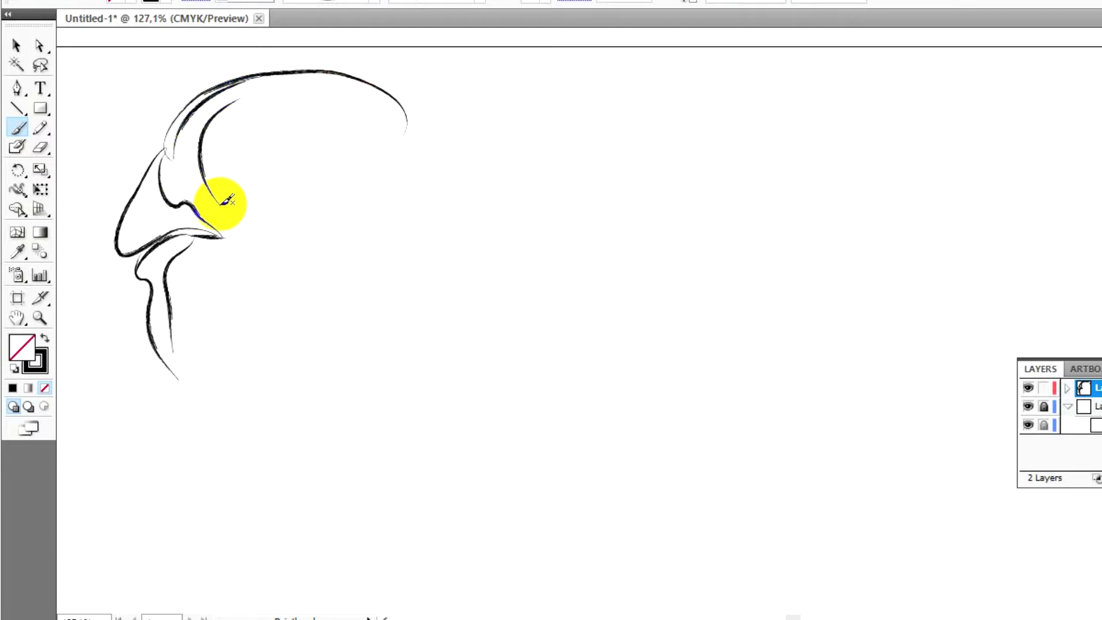
- Brush the long strands sweeping back from the forehead and close the looped hair outline at the right side of the head
mouse_move(239, 200)
left_mouse_down()
mouse_move(233, 143)
mouse_move(247, 119)
mouse_move(334, 108)
mouse_move(245, 164)
mouse_move(264, 120)
mouse_move(310, 106)
mouse_move(373, 108)
mouse_move(401, 137)
left_mouse_up()
mouse_move(337, 108)
left_mouse_down()
mouse_move(436, 161)
mouse_move(466, 189)
mouse_move(495, 252)
left_mouse_up()
mouse_move(262, 173)
left_mouse_down()
mouse_move(336, 136)
mouse_move(449, 197)
mouse_move(442, 182)
mouse_move(265, 163)
mouse_move(336, 141)
mouse_move(454, 206)
mouse_move(456, 190)
mouse_move(436, 177)
left_mouse_up()
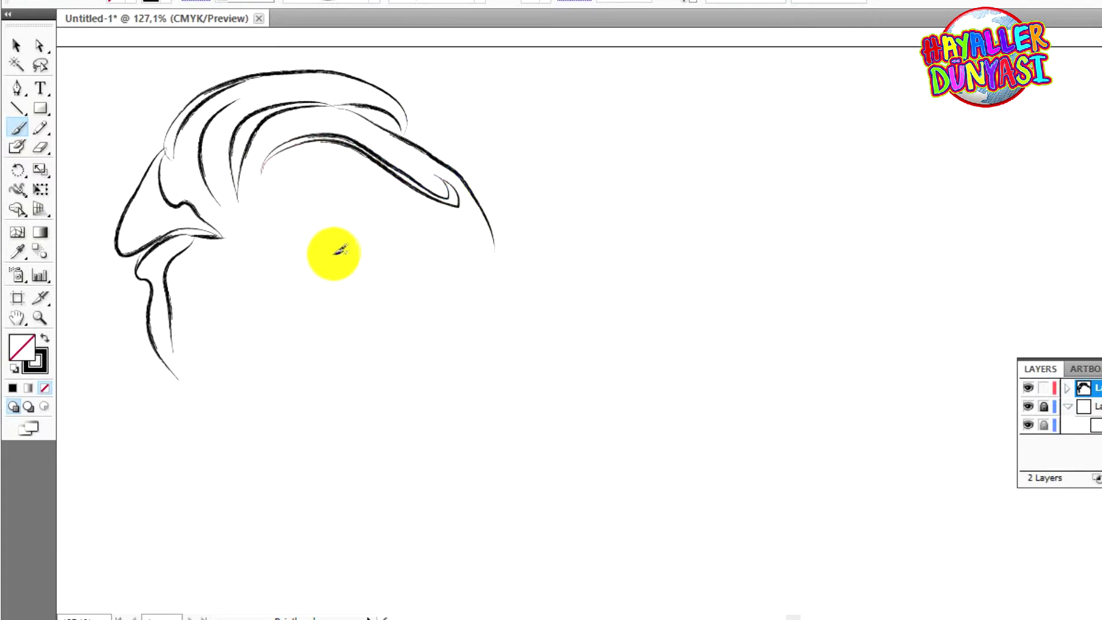
mouse_move(323, 192)
left_mouse_down()
mouse_move(401, 230)
mouse_move(468, 239)
mouse_move(488, 233)
mouse_move(485, 178)
left_mouse_up()
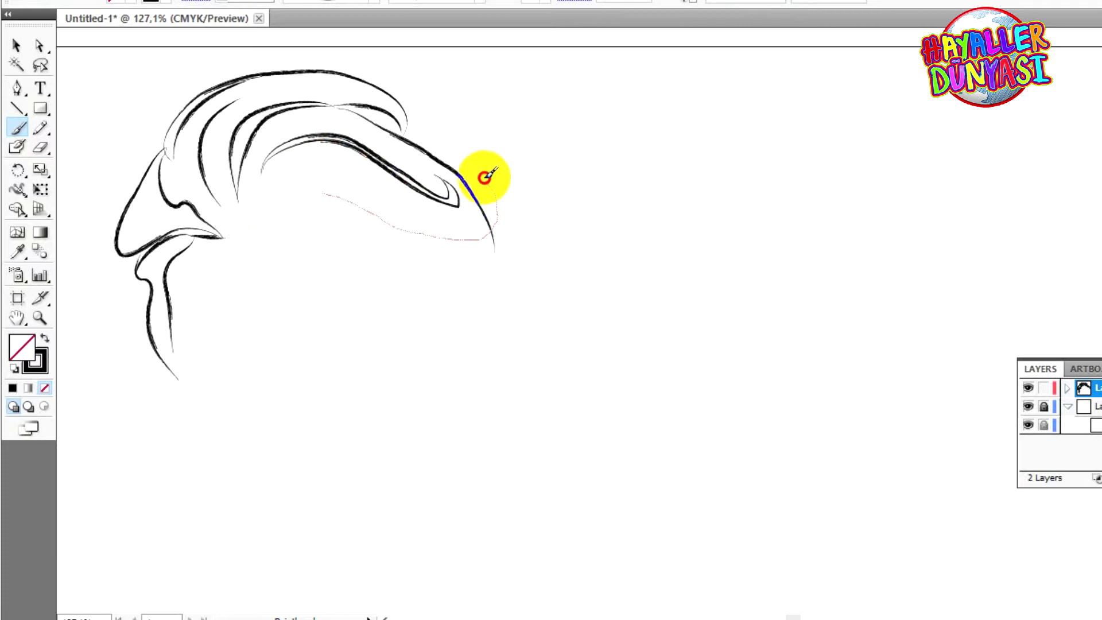
mouse_move(327, 187)
left_mouse_down()
mouse_move(376, 223)
mouse_move(432, 242)
mouse_move(484, 239)
mouse_move(499, 199)
mouse_move(489, 182)
left_mouse_up()
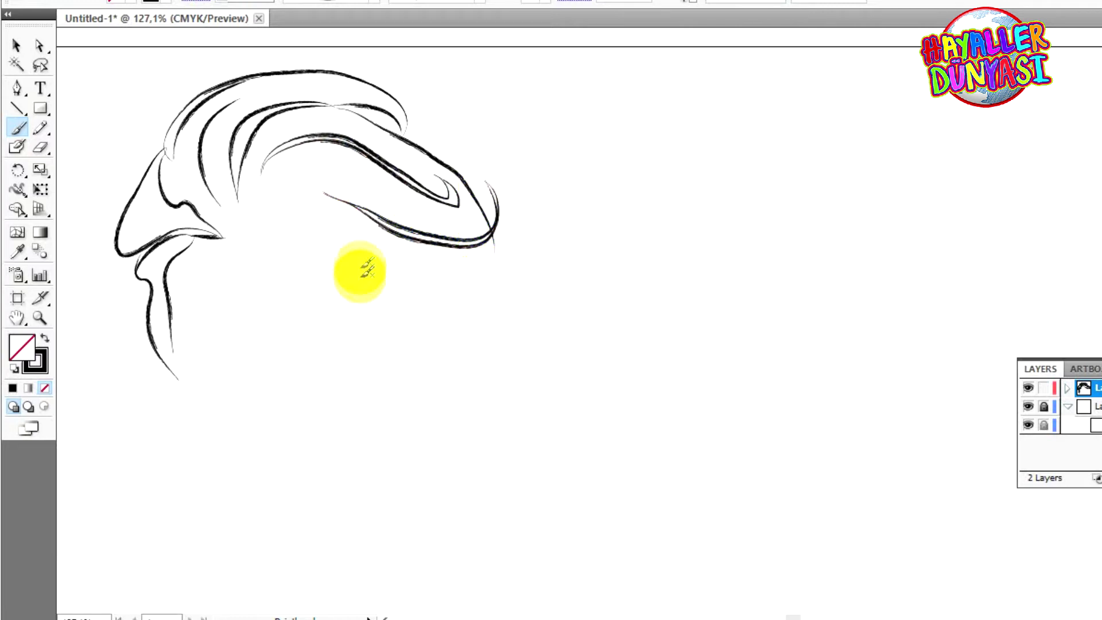
- Draw the curled forelock over the forehead and the loose strands running beneath the swept-back hair
mouse_move(264, 223)
left_mouse_down()
mouse_move(238, 240)
mouse_move(240, 215)
mouse_move(268, 188)
mouse_move(303, 189)
mouse_move(347, 265)
left_mouse_up()
mouse_move(304, 211)
left_mouse_down()
mouse_move(323, 259)
mouse_move(359, 253)
left_mouse_up()
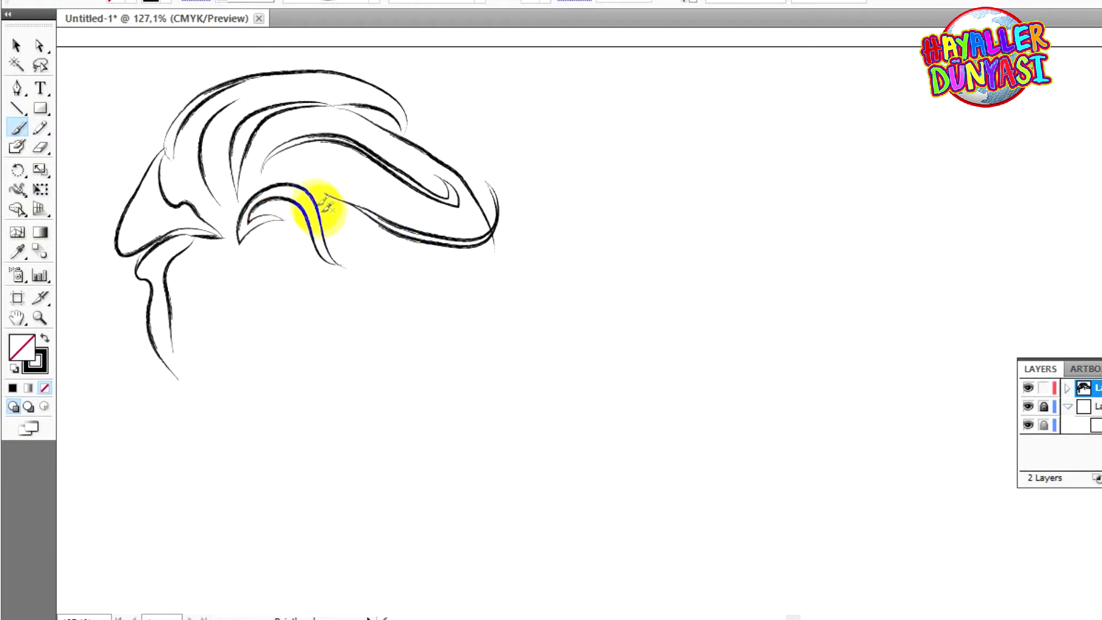
left_click_drag(319, 201, 364, 229)
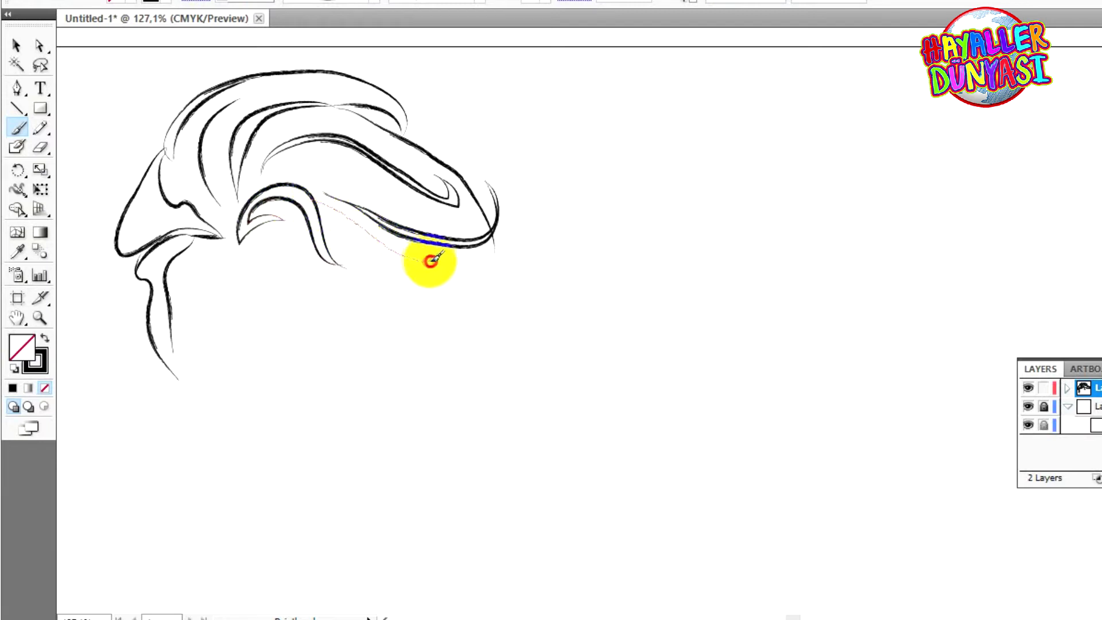
left_click_drag(458, 246, 461, 247)
mouse_move(323, 195)
left_mouse_down()
mouse_move(358, 237)
mouse_move(492, 263)
left_mouse_up()
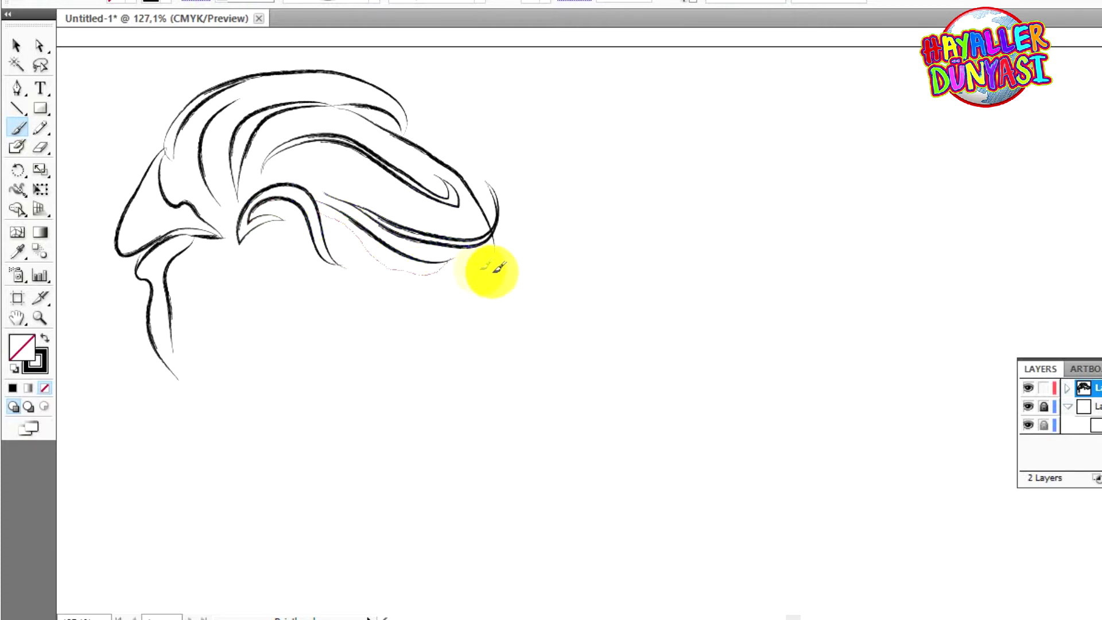
- Draw both eyebrows, a short one beside the hair lock and a longer arched one under the forelock
scroll(393, 209, "down", 3)
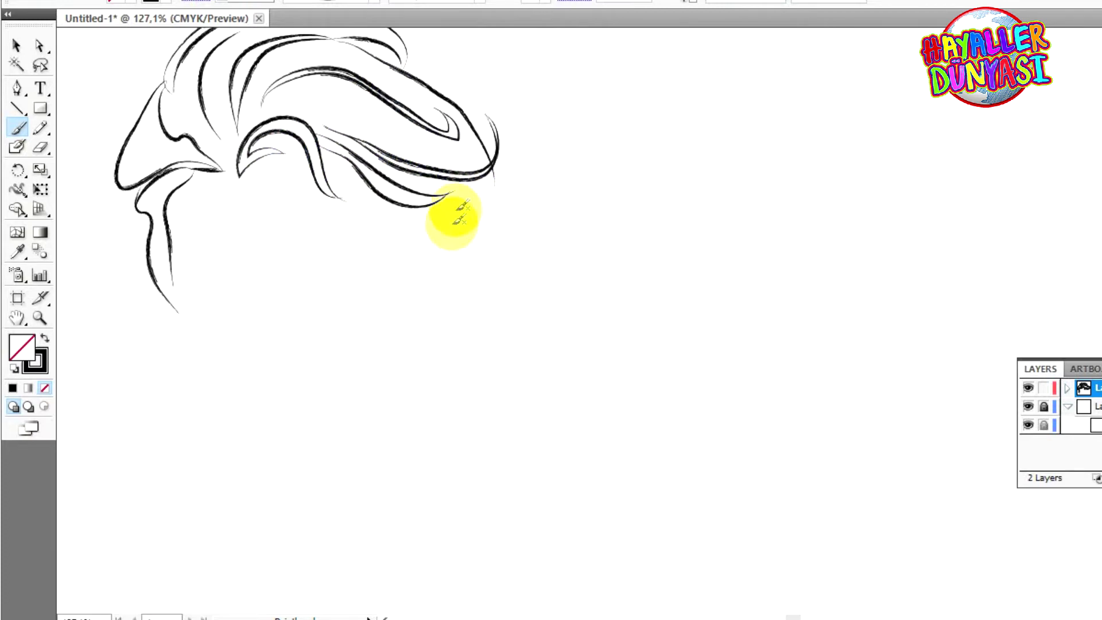
scroll(330, 227, "up", 1)
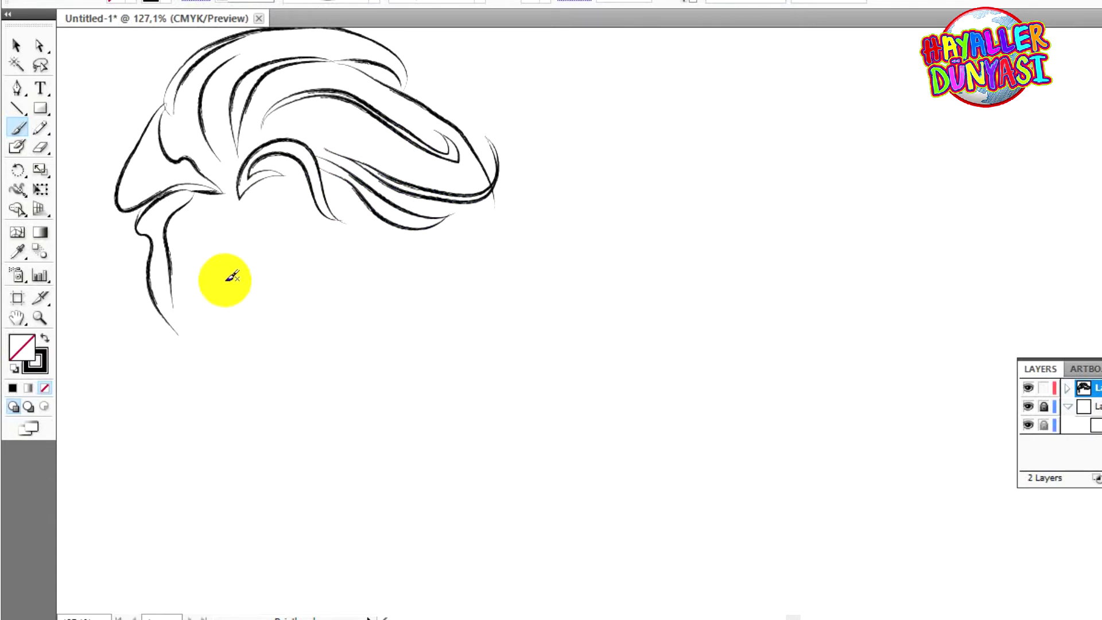
mouse_move(174, 262)
left_mouse_down()
mouse_move(227, 278)
mouse_move(175, 269)
left_mouse_up()
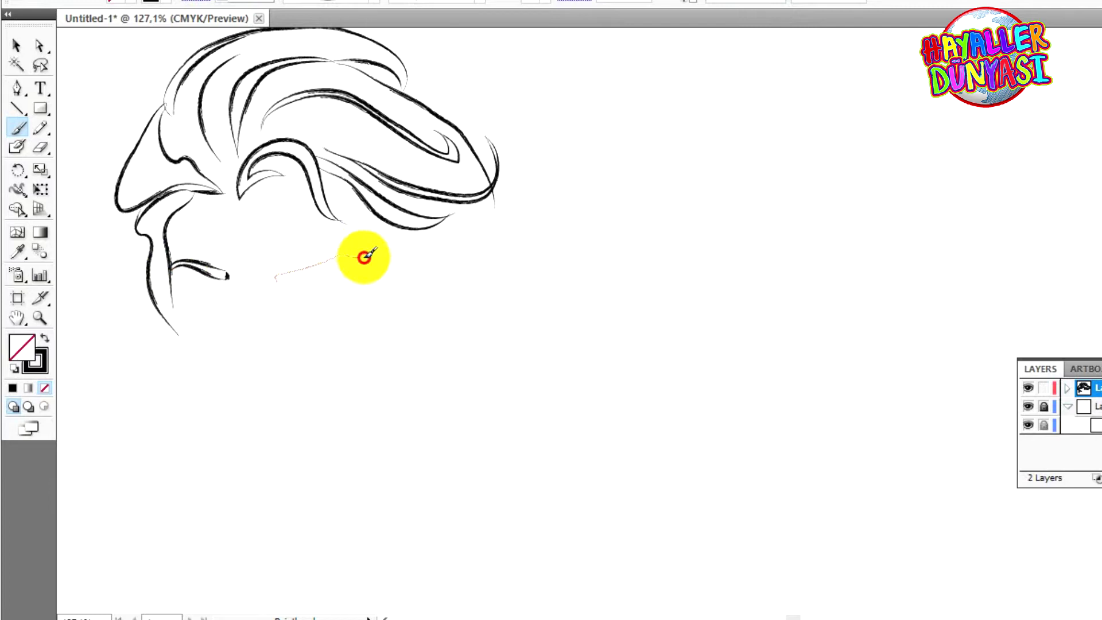
left_click_drag(374, 255, 372, 256)
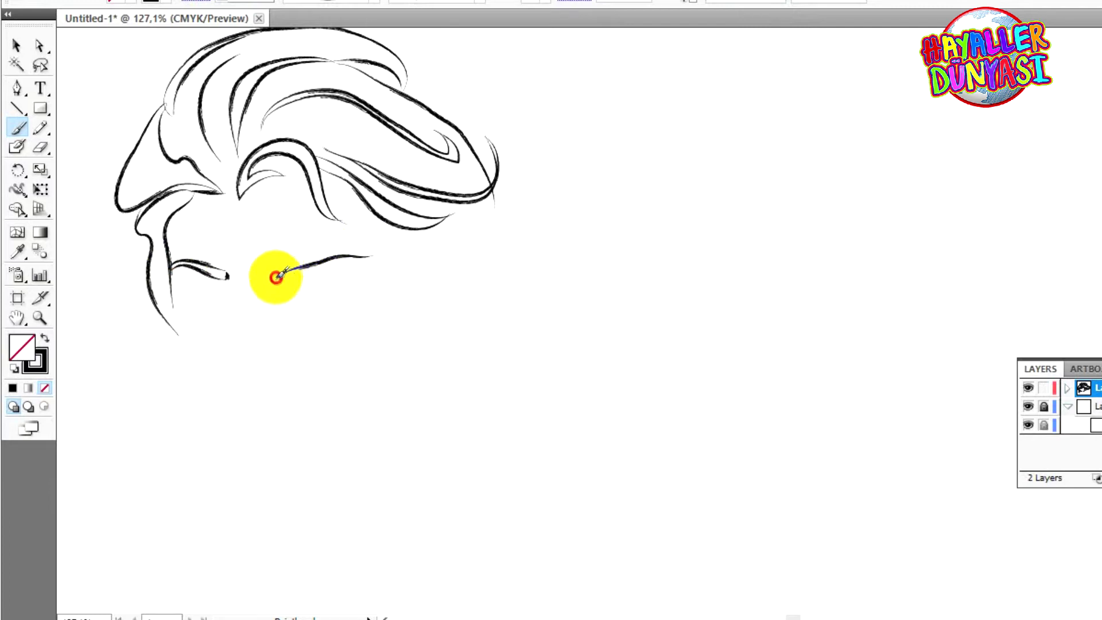
left_click_drag(275, 277, 320, 266)
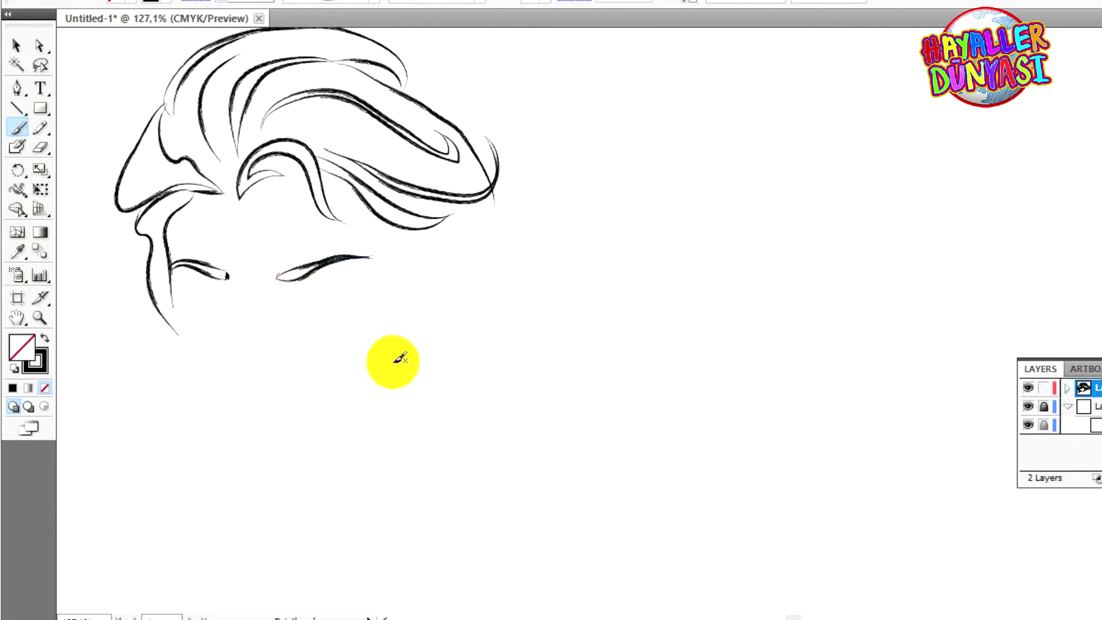
left_click_drag(318, 265, 319, 265)
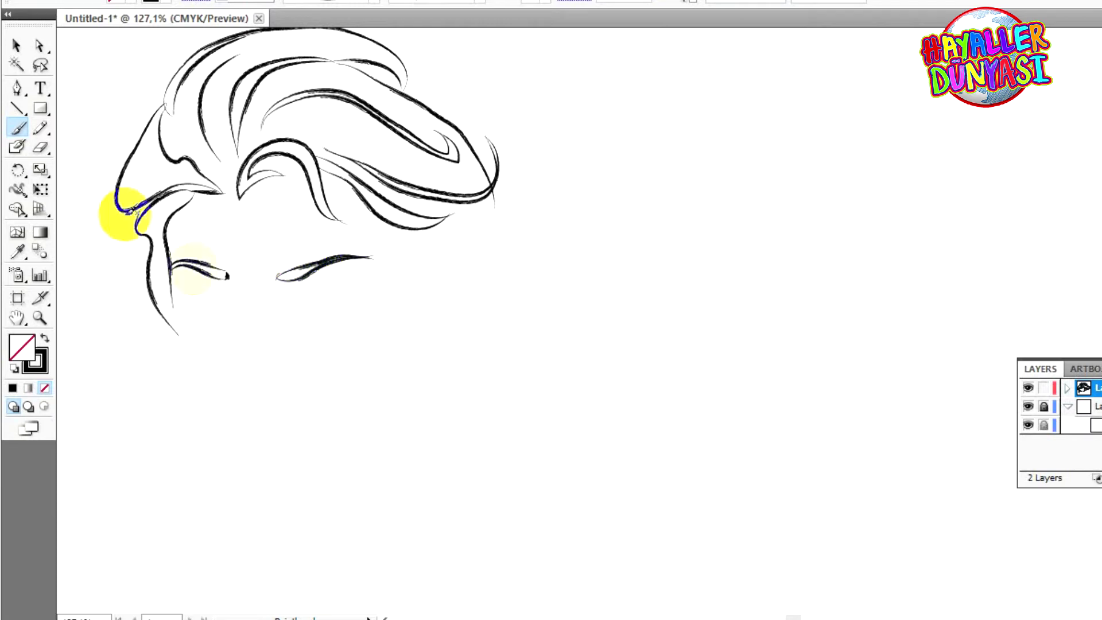
- Draw the eye beneath the longer eyebrow with its almond outline, lid crease and iris lines, undoing the stray stroke
scroll(323, 302, "down", 2)
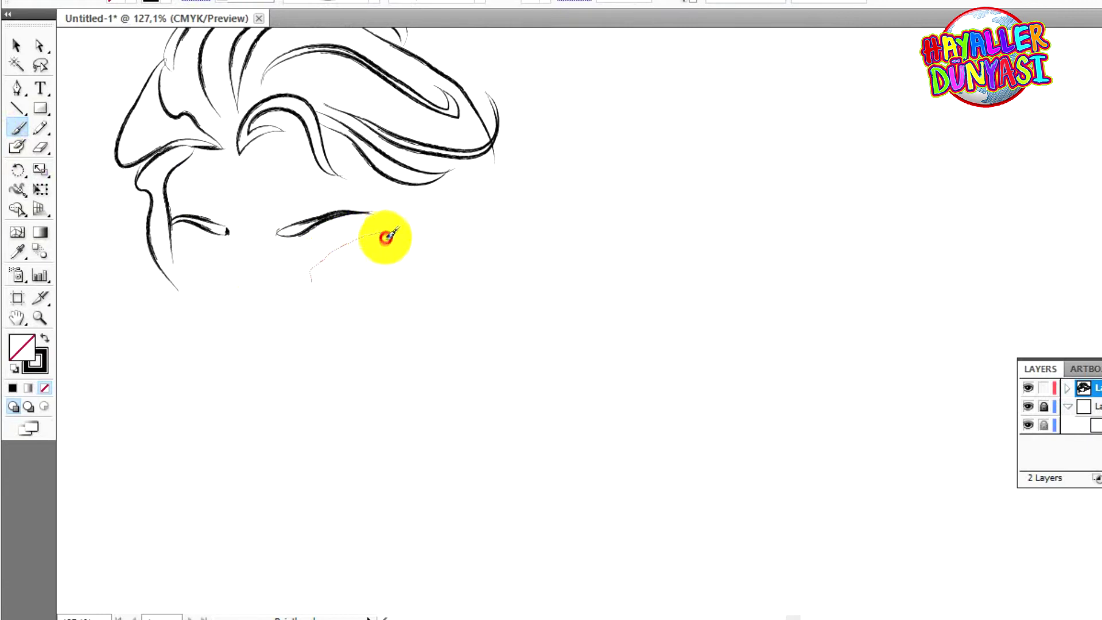
mouse_move(380, 278)
left_mouse_down()
mouse_move(364, 247)
mouse_move(325, 261)
mouse_move(387, 244)
mouse_move(385, 279)
mouse_move(404, 303)
mouse_move(350, 267)
mouse_move(315, 267)
mouse_move(374, 244)
mouse_move(379, 260)
mouse_move(366, 264)
mouse_move(356, 245)
mouse_move(343, 249)
mouse_move(345, 272)
mouse_move(375, 261)
mouse_move(354, 269)
mouse_move(364, 250)
mouse_move(308, 258)
left_mouse_up()
key("ctrl+z")
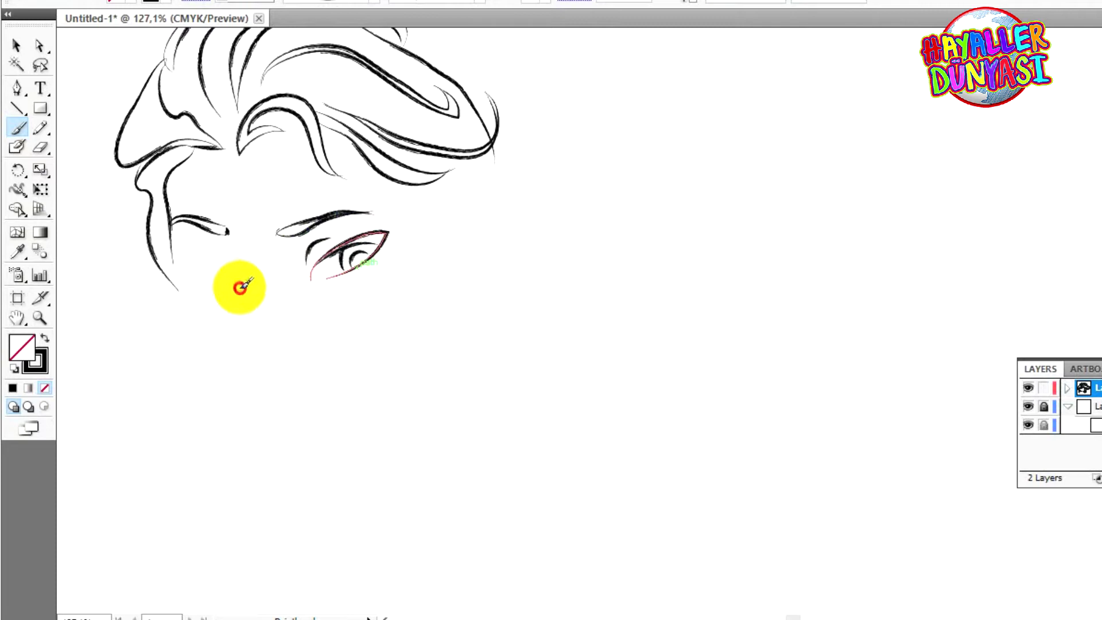
- Draw the second eye beneath the shorter eyebrow with its upper lid, lower lid, iris lines and crease marks
mouse_move(148, 244)
left_mouse_down()
mouse_move(165, 265)
mouse_move(235, 294)
left_mouse_up()
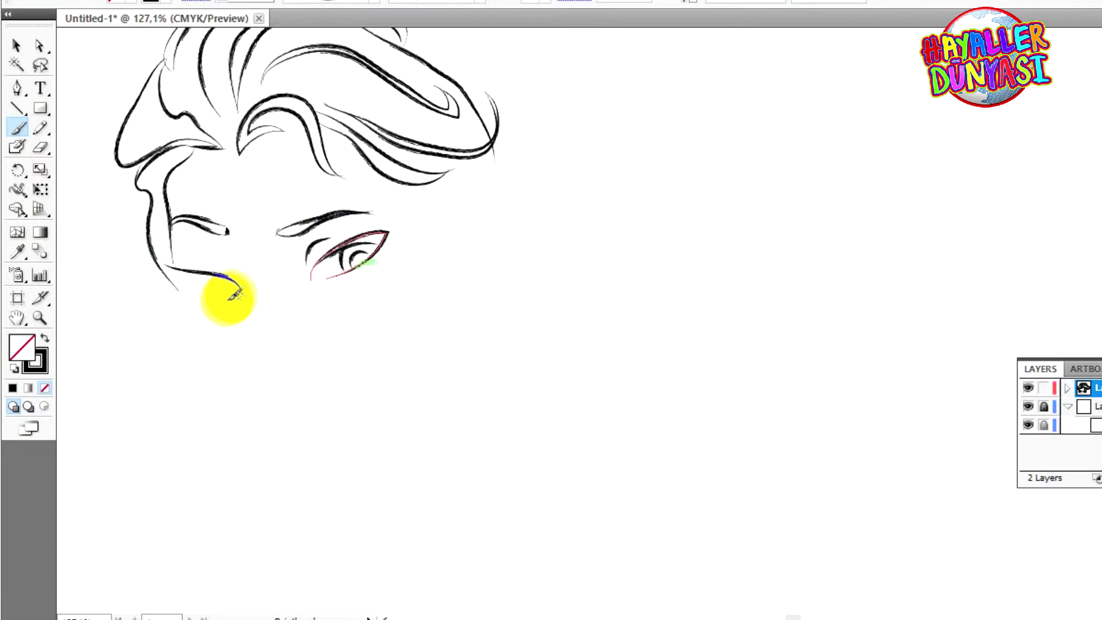
mouse_move(177, 276)
left_mouse_down()
mouse_move(233, 275)
mouse_move(224, 289)
left_mouse_up()
mouse_move(167, 267)
left_mouse_down()
mouse_move(192, 275)
mouse_move(211, 256)
mouse_move(189, 251)
left_mouse_up()
left_click_drag(244, 293, 245, 294)
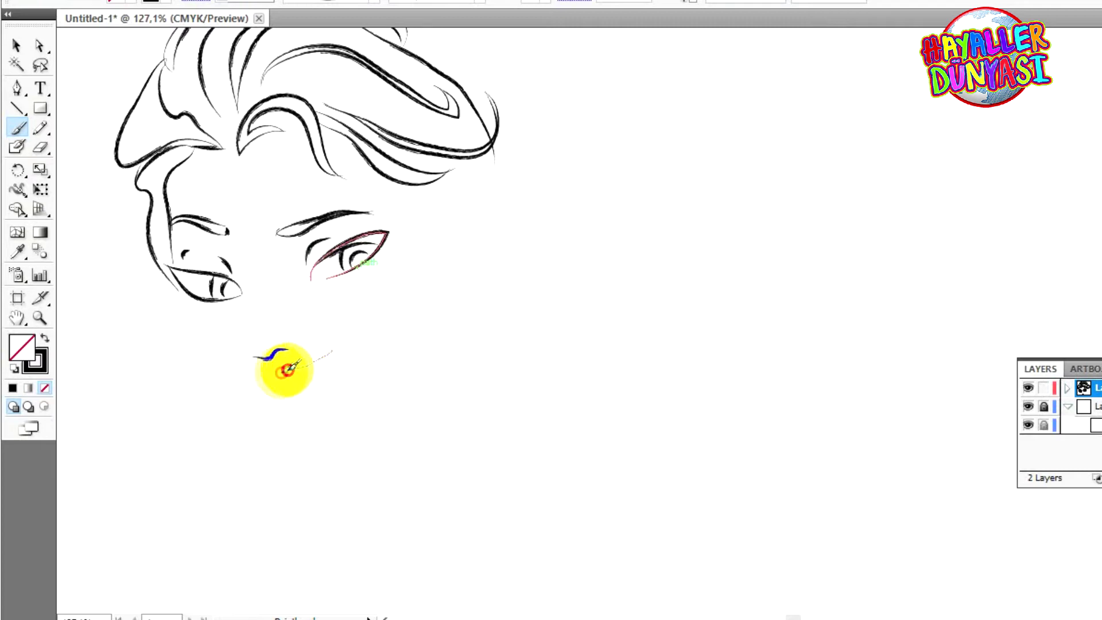
- Draw the smiling lips below the nose line, add a small mouth-corner mark and deselect the artwork
mouse_move(291, 370)
left_mouse_down()
mouse_move(319, 363)
mouse_move(254, 380)
left_mouse_up()
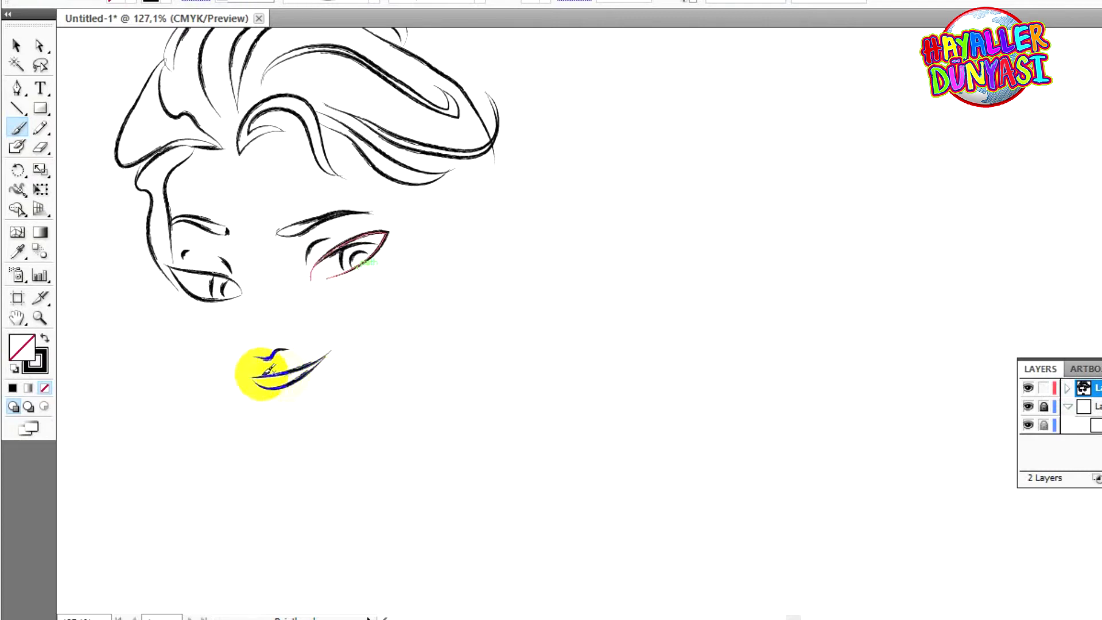
left_click(383, 359, "ctrl")
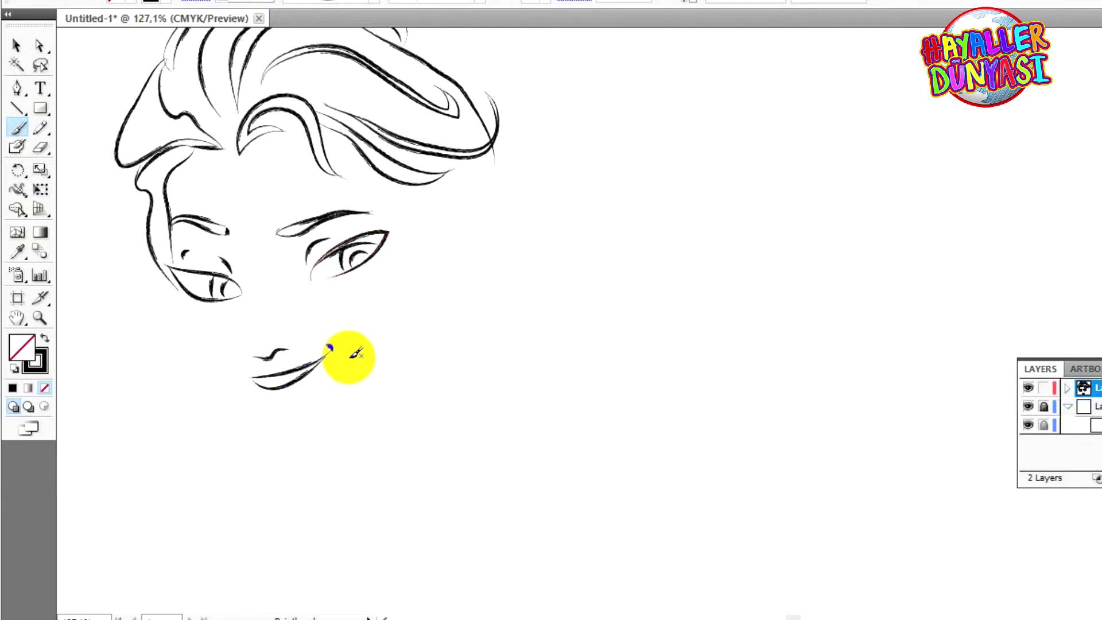
left_click(453, 322, "ctrl")
- Outline the face from the left cheek around the chin to the right hairline, redraw the right side line and add hair wisps
left_click_drag(305, 312, 372, 271)
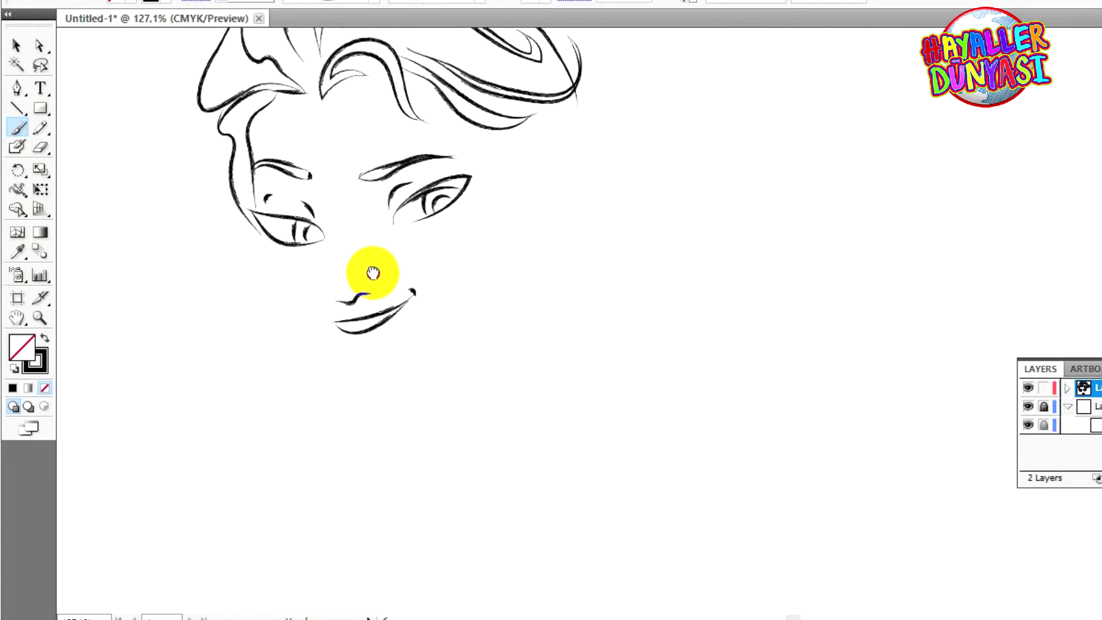
left_click_drag(305, 259, 261, 235)
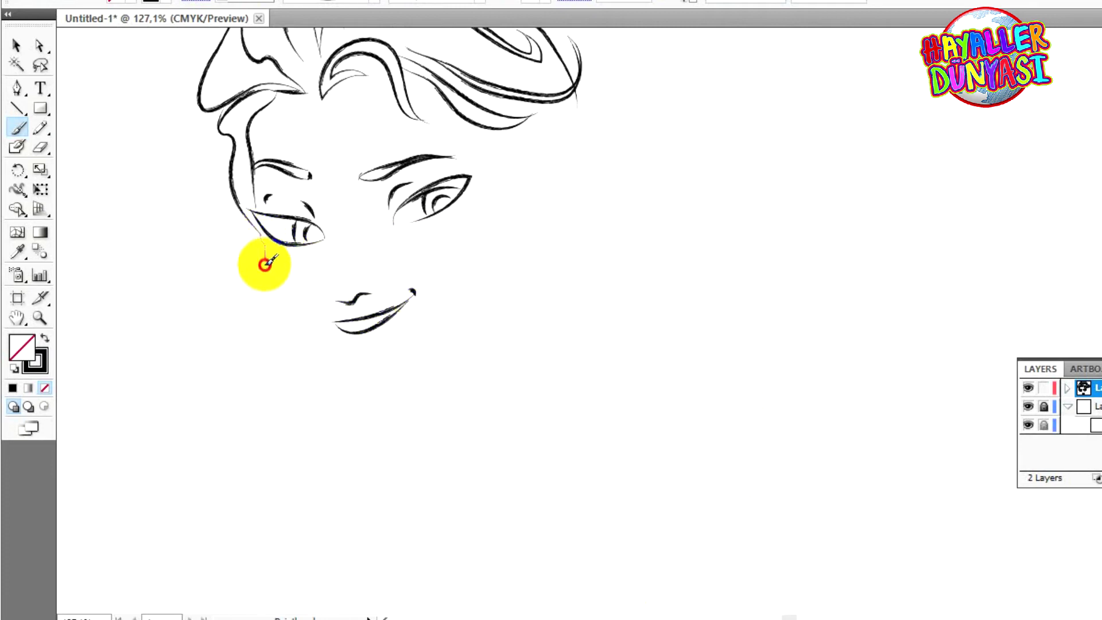
mouse_move(292, 319)
left_mouse_down()
mouse_move(344, 368)
mouse_move(388, 373)
mouse_move(485, 318)
mouse_move(520, 255)
left_mouse_up()
left_click_drag(495, 128, 517, 232)
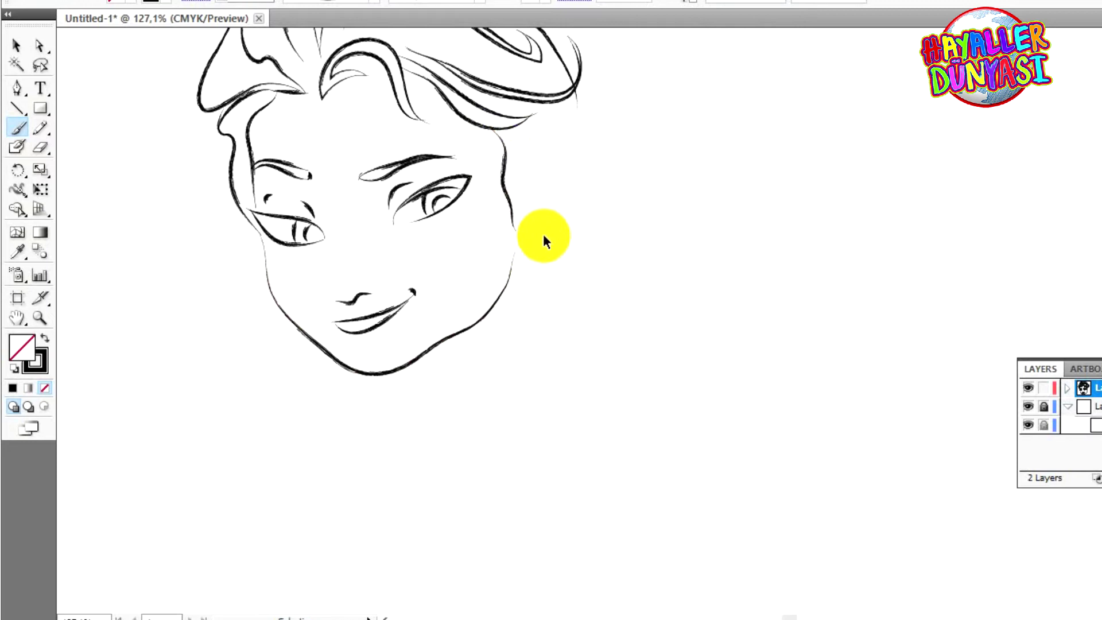
key("ctrl+z")
left_click_drag(498, 136, 512, 222)
mouse_move(498, 137)
left_mouse_down()
mouse_move(528, 159)
mouse_move(543, 140)
left_mouse_up()
- Draw both sides of the neck from under the jaw, each curving out into a shoulder line
scroll(432, 326, "down", 2)
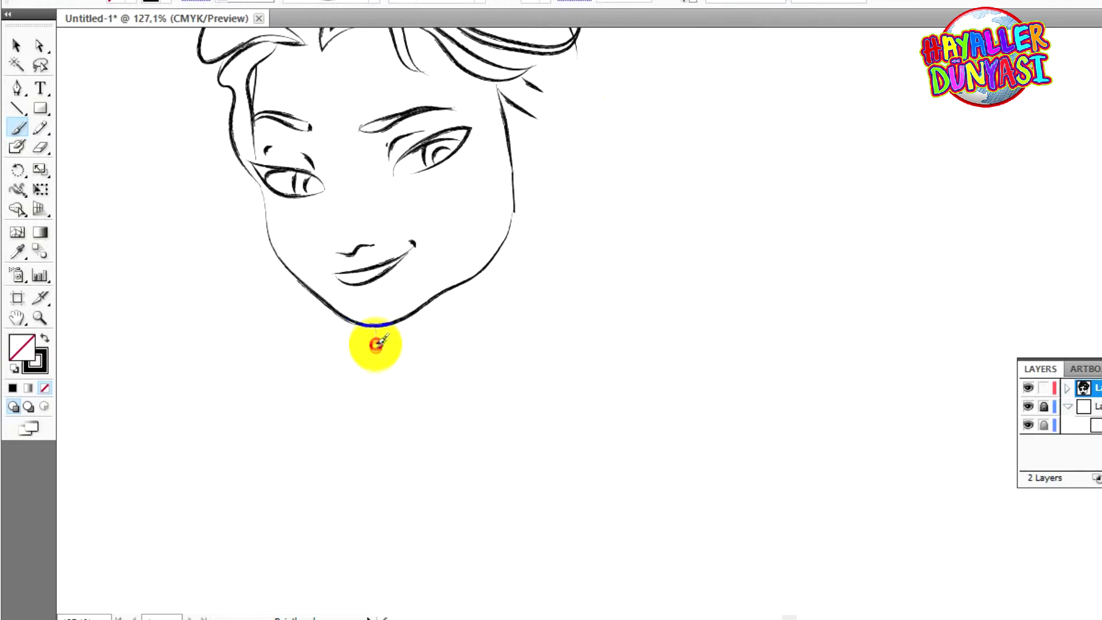
mouse_move(376, 344)
left_mouse_down()
mouse_move(368, 393)
mouse_move(277, 425)
mouse_move(238, 462)
mouse_move(233, 514)
left_mouse_up()
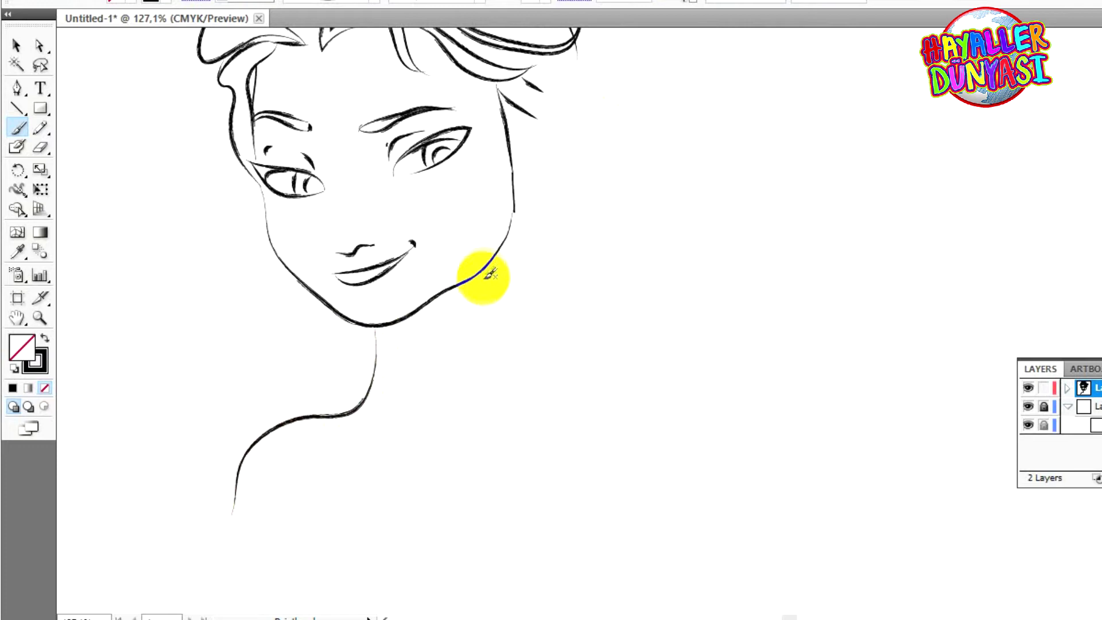
mouse_move(487, 309)
left_mouse_down()
mouse_move(484, 376)
mouse_move(517, 428)
mouse_move(577, 467)
left_mouse_up()
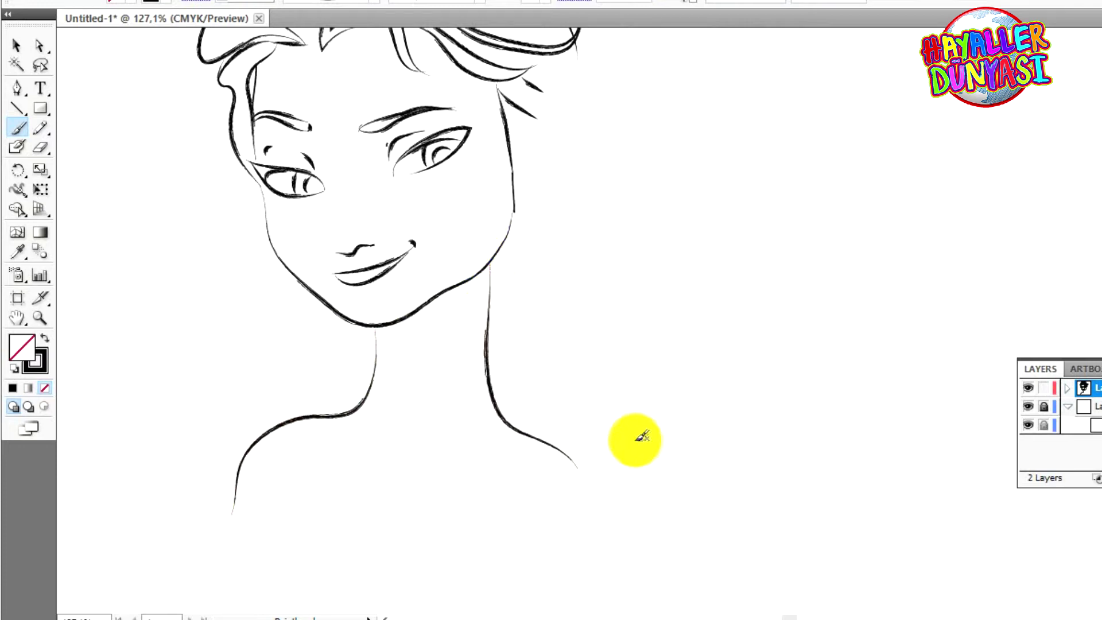
- Add the inner shoulder contour, short neck and collarbone accents, and the curved upper-arm line below the left shoulder
scroll(634, 439, "down", 3)
mouse_move(354, 323)
left_mouse_down()
mouse_move(322, 354)
mouse_move(277, 339)
mouse_move(253, 394)
left_mouse_up()
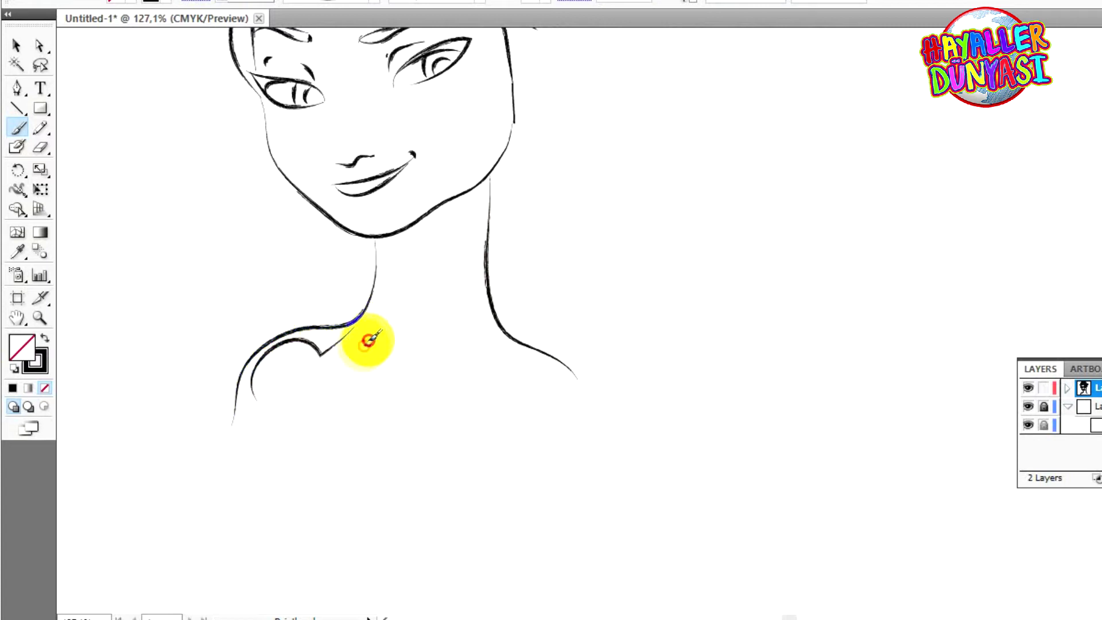
left_click_drag(442, 223, 409, 255)
left_click_drag(374, 335, 361, 350)
mouse_move(255, 402)
left_mouse_down()
mouse_move(172, 492)
mouse_move(172, 539)
mouse_move(194, 606)
left_mouse_up()
- Draw the line across the chest between the shoulders, the underarm creases and the sloping bodice line below
scroll(337, 444, "down", 5)
scroll(336, 421, "up", 4)
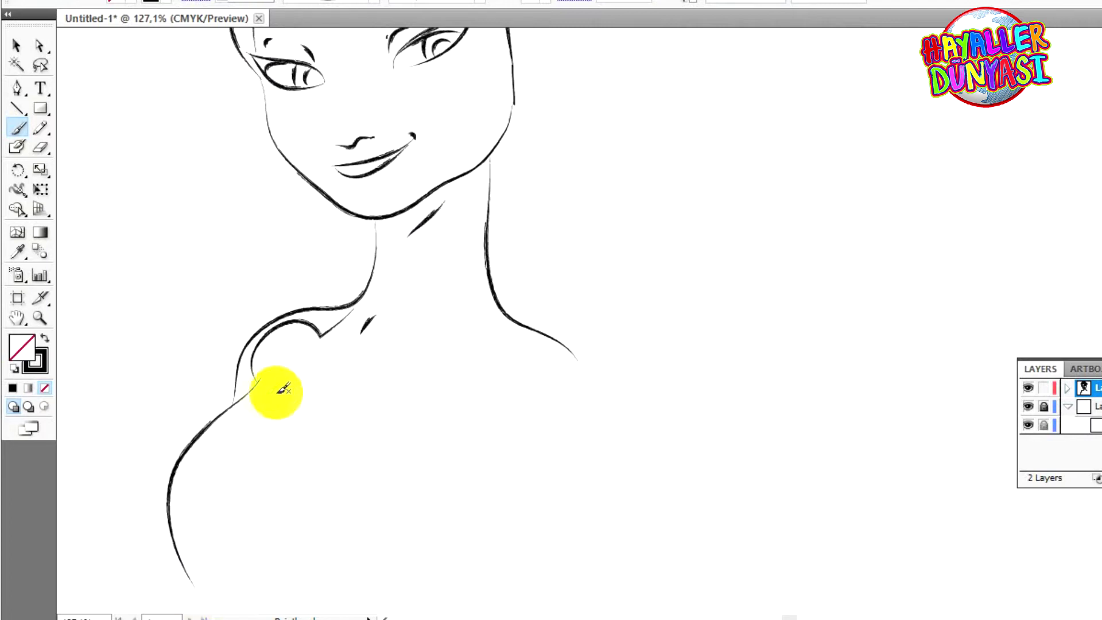
left_click_drag(258, 388, 575, 360)
mouse_move(241, 448)
left_mouse_down()
mouse_move(258, 414)
mouse_move(315, 405)
mouse_move(414, 441)
mouse_move(499, 498)
left_mouse_up()
scroll(602, 402, "down", 3)
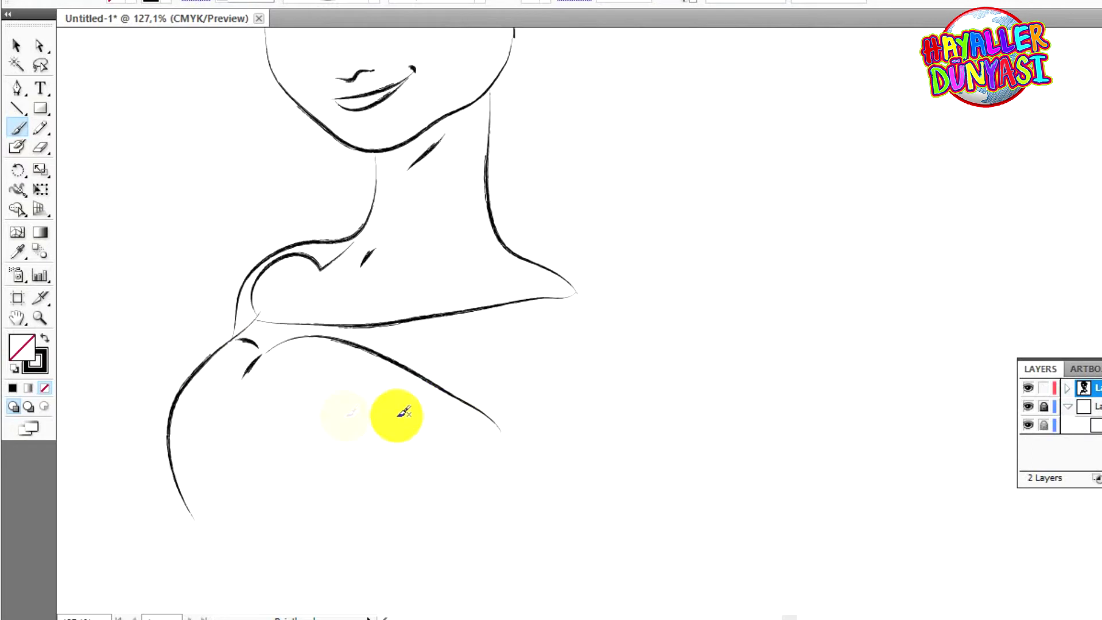
- Brush two long arcs beside the first portrait to form the hair outline of the second character's head
scroll(421, 408, "up", 10)
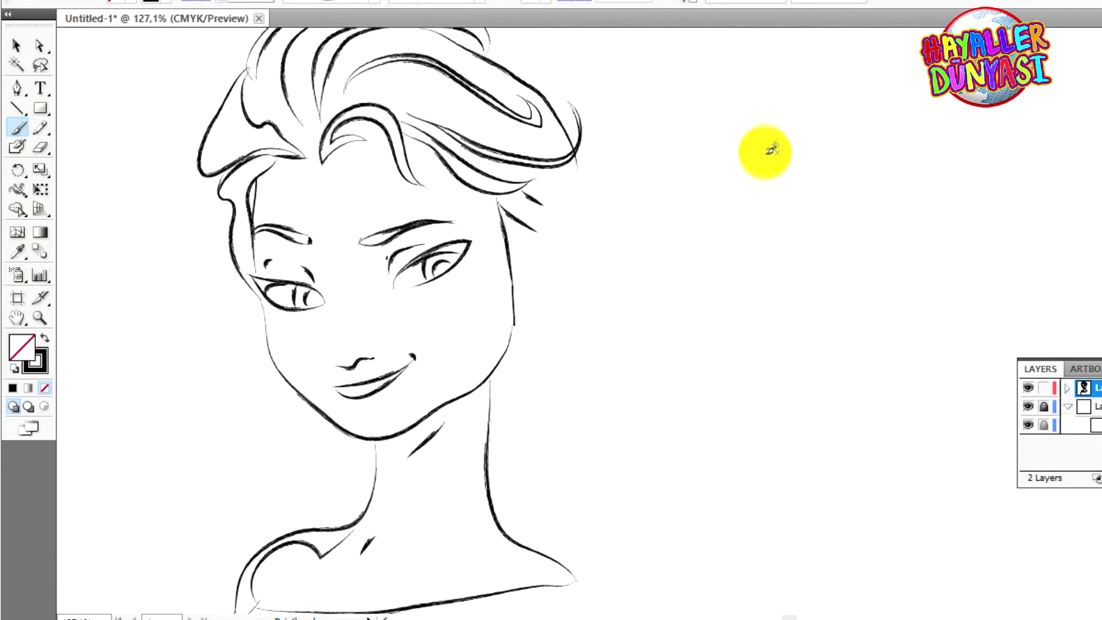
mouse_move(771, 150)
left_mouse_down()
mouse_move(738, 128)
mouse_move(625, 143)
mouse_move(551, 216)
mouse_move(526, 298)
mouse_move(534, 376)
mouse_move(574, 465)
left_mouse_up()
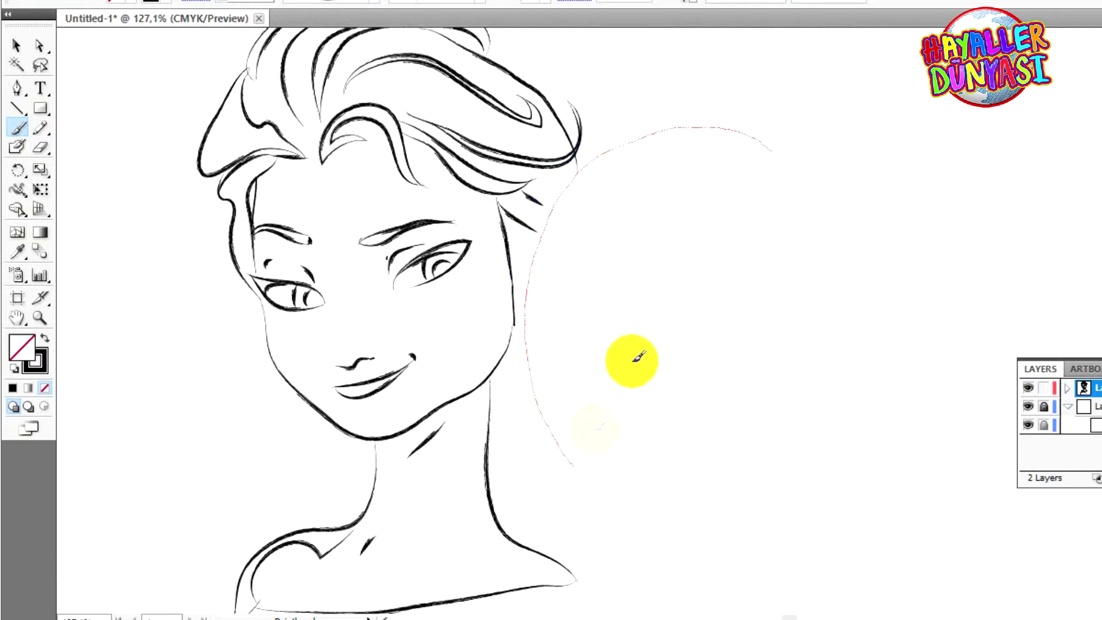
mouse_move(775, 152)
left_mouse_down()
mouse_move(831, 173)
mouse_move(886, 305)
mouse_move(883, 411)
mouse_move(863, 469)
left_mouse_up()
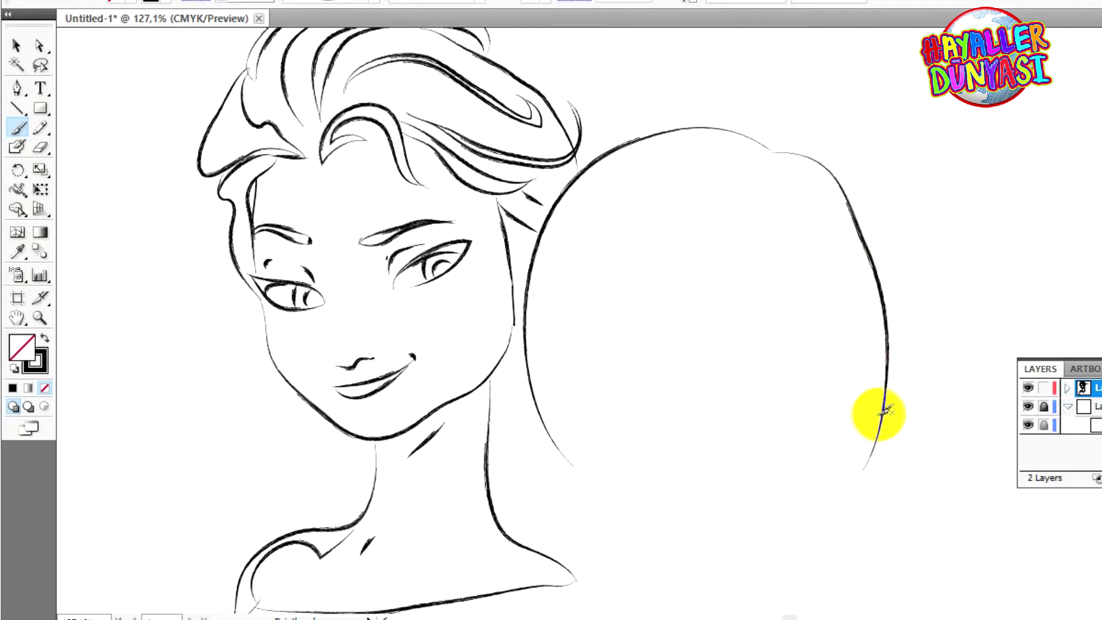
- Brush the second character's parted fringe line across the forehead and add both eyebrows, outlining the fully visible one with two curved strokes
scroll(788, 207, "up", 1)
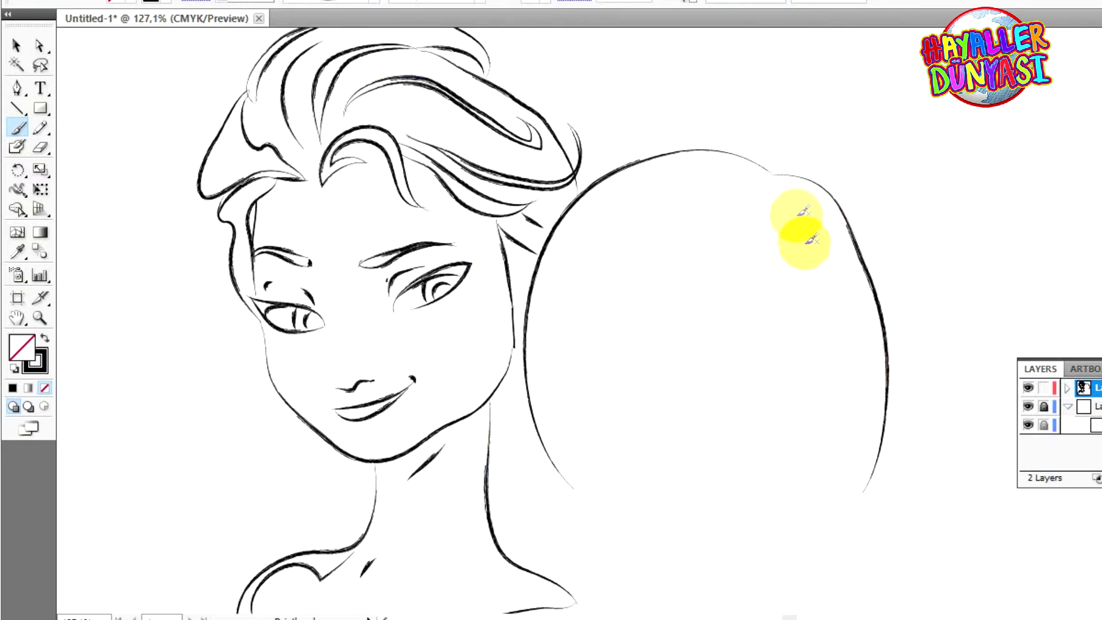
mouse_move(776, 178)
left_mouse_down()
mouse_move(701, 229)
mouse_move(664, 275)
mouse_move(686, 237)
mouse_move(595, 298)
mouse_move(673, 285)
mouse_move(682, 291)
mouse_move(670, 295)
mouse_move(681, 294)
left_mouse_up()
mouse_move(720, 285)
left_mouse_down()
mouse_move(765, 278)
mouse_move(800, 294)
left_mouse_up()
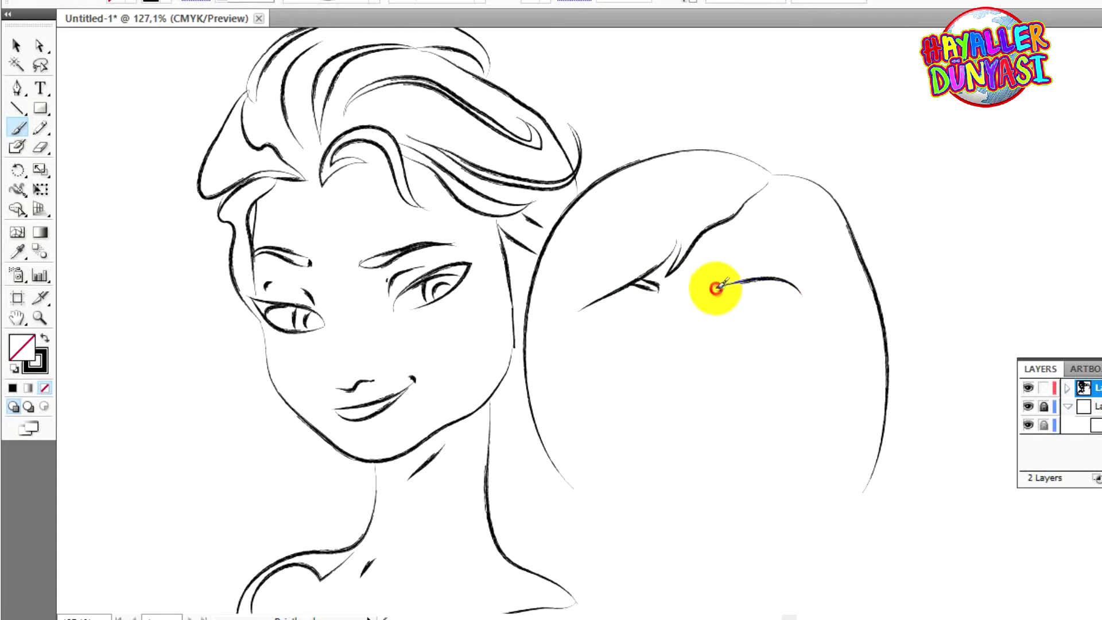
left_click_drag(727, 296, 771, 287)
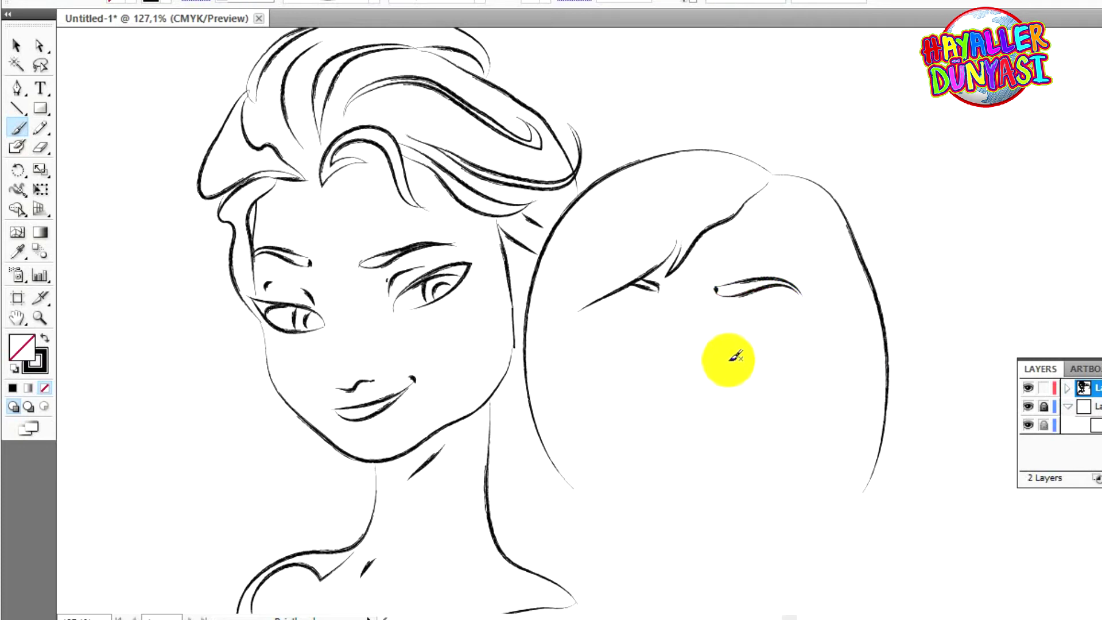
- Draw the second face's right-hand eye with an outer lid crease, an upper lid arc and a short lower lid stroke
mouse_move(724, 342)
left_mouse_down()
mouse_move(763, 315)
mouse_move(806, 326)
left_mouse_up()
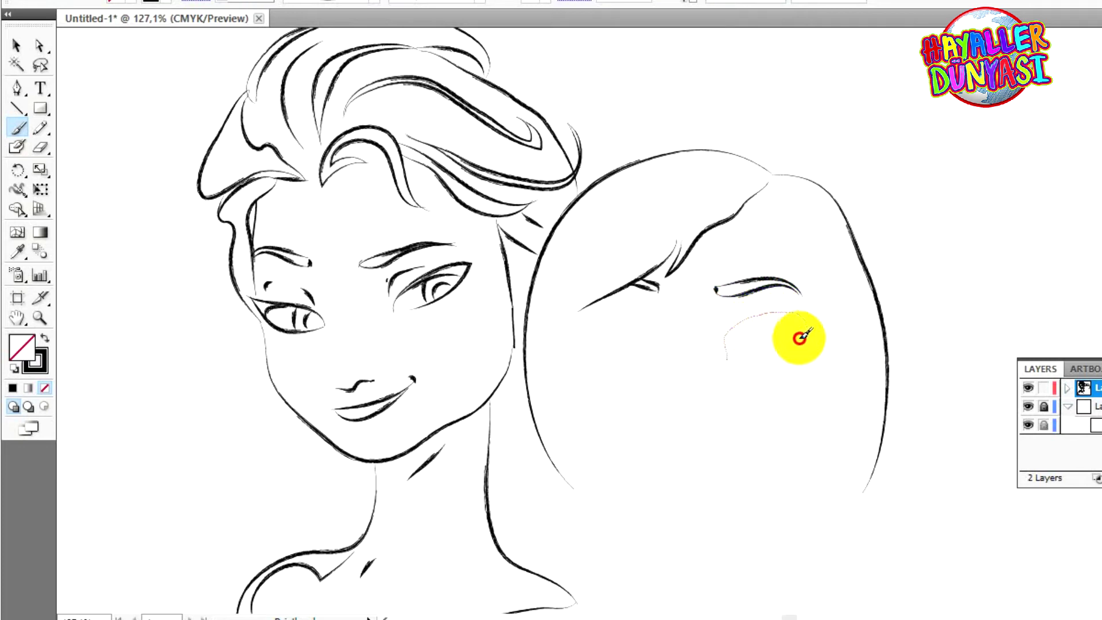
left_click_drag(736, 318, 802, 330)
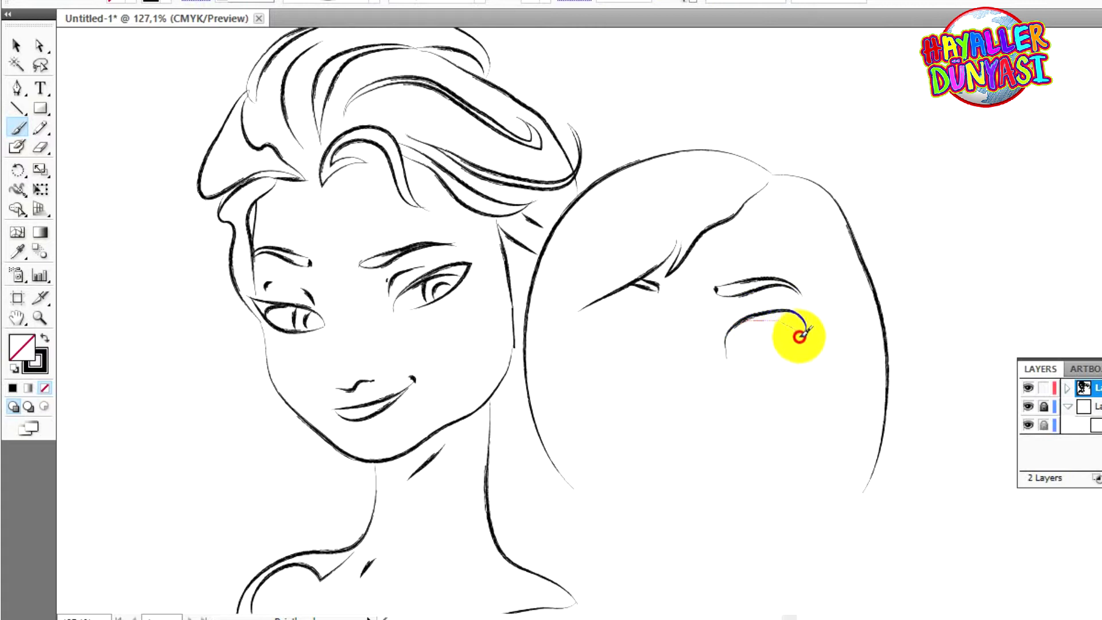
left_click_drag(752, 360, 802, 344)
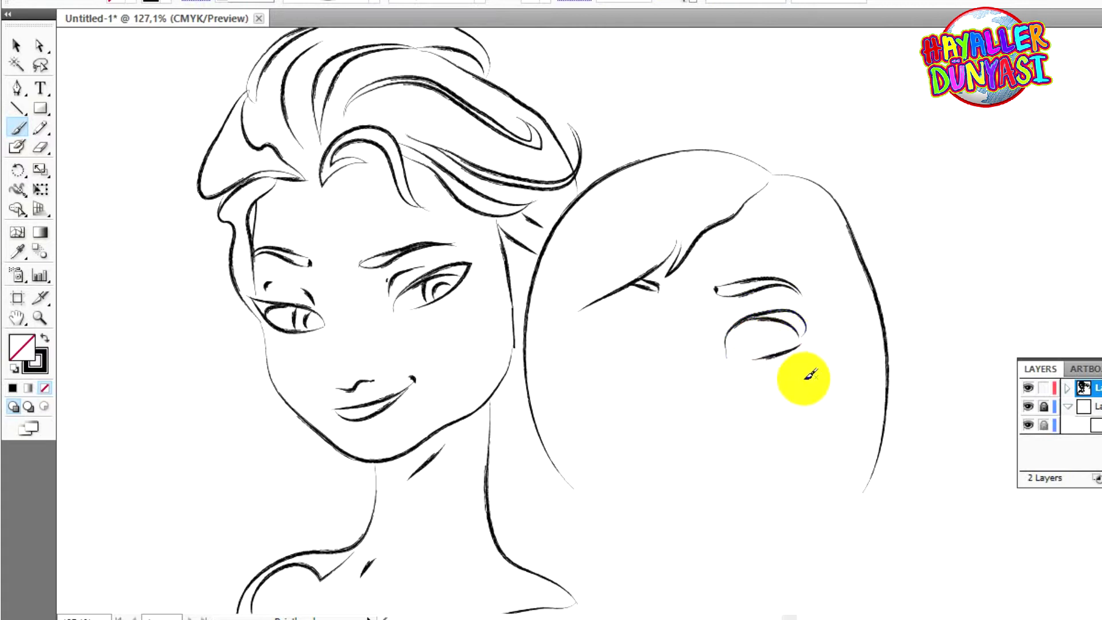
- Draw the second face's left-hand eye with two upper lid arcs and a short lower lid stroke
left_click(666, 354, "ctrl")
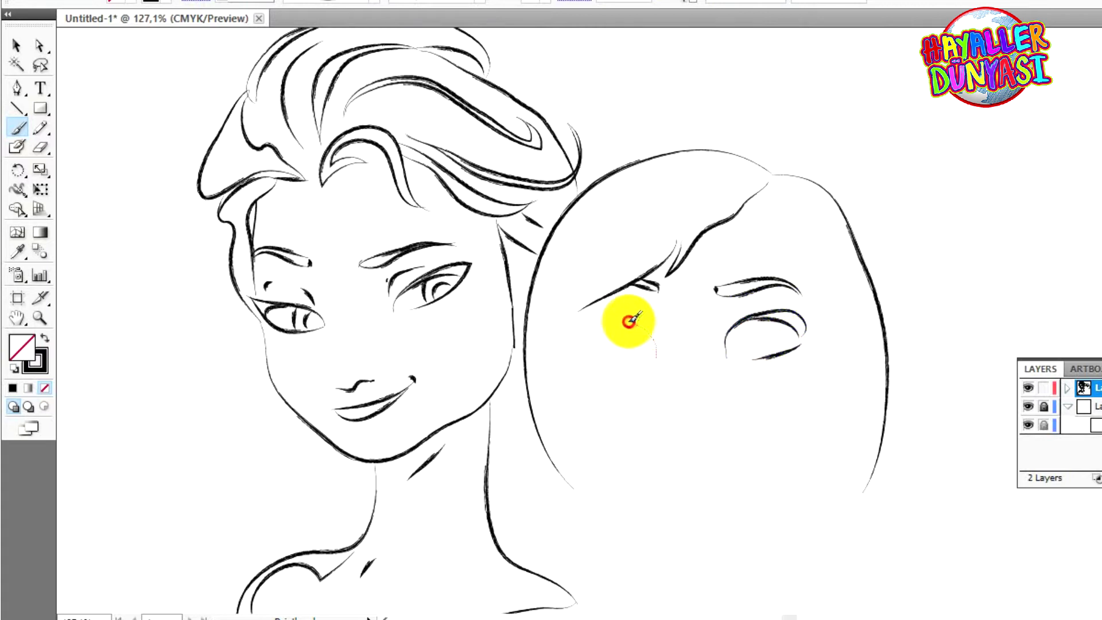
mouse_move(586, 345)
left_mouse_down()
mouse_move(631, 324)
mouse_move(657, 344)
left_mouse_up()
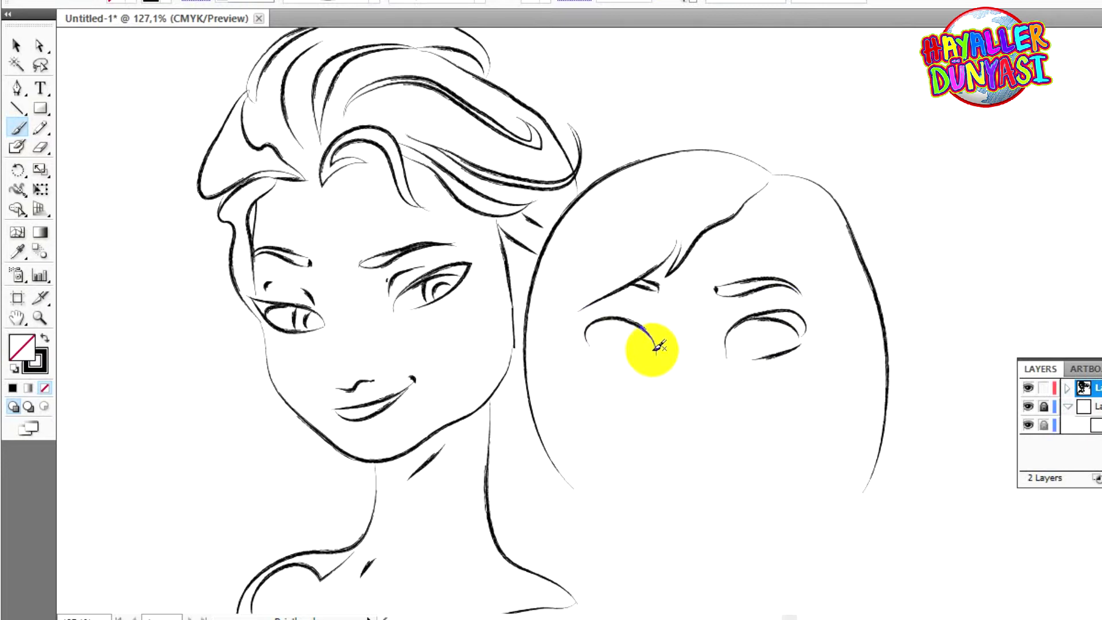
mouse_move(590, 345)
left_mouse_down()
mouse_move(655, 351)
mouse_move(599, 345)
mouse_move(644, 334)
left_mouse_up()
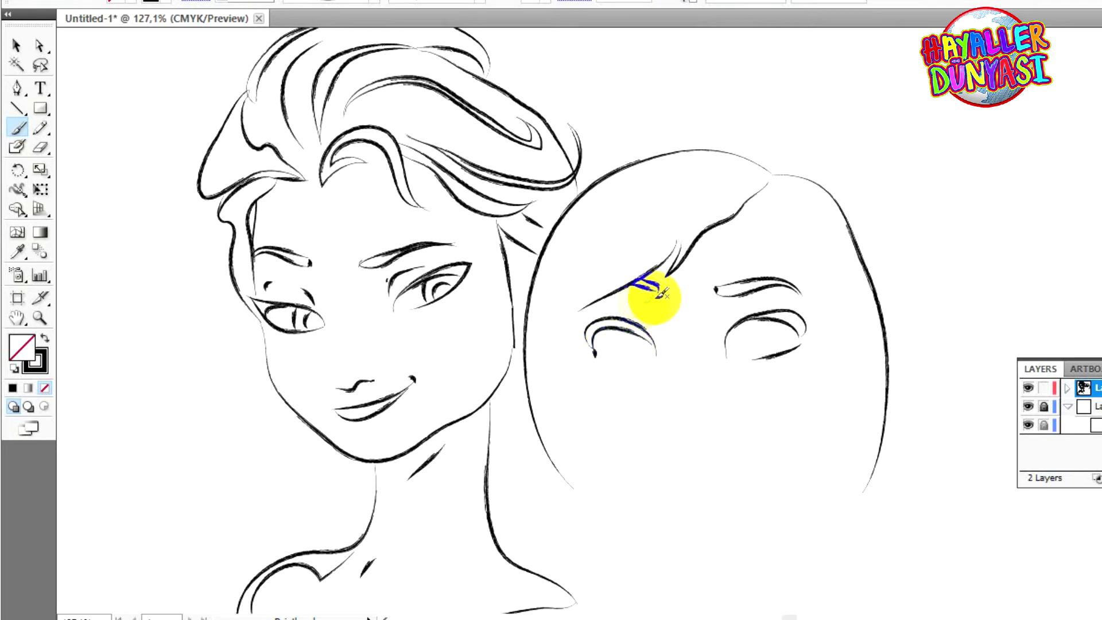
key("ctrl+z")
left_click_drag(614, 366, 626, 364)
- Try small nose strokes below the second face's eyes with a changed stroke weight and variable width profile
left_click(615, 272, "ctrl")
left_click(269, 1)
left_click(269, 27)
left_click_drag(694, 420, 702, 419)
key("ctrl+z")
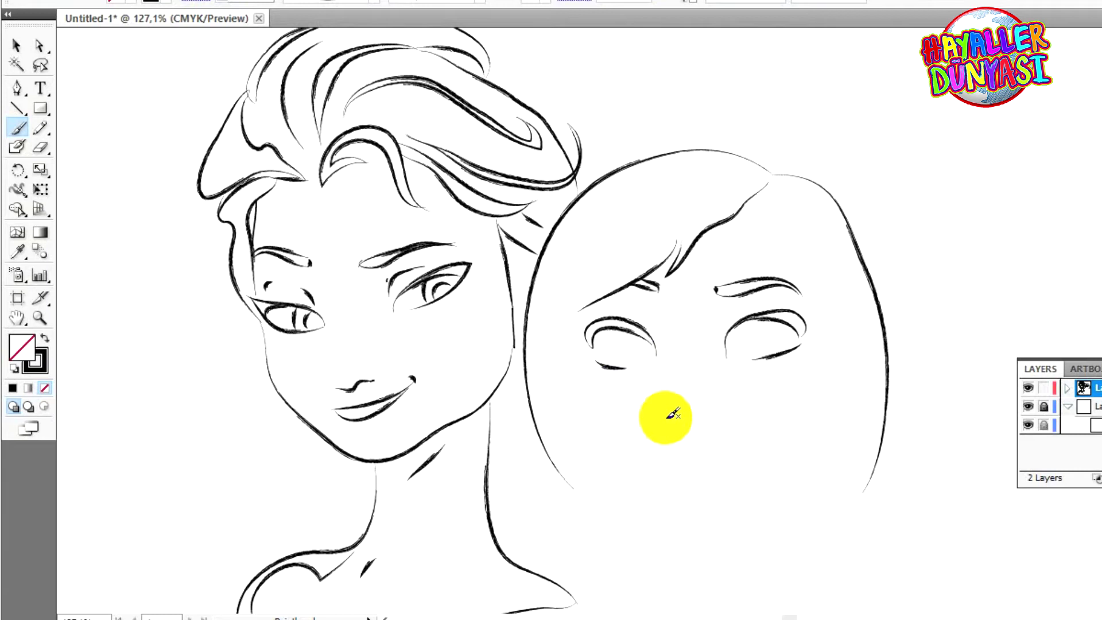
left_click(374, 1)
left_click(327, 90)
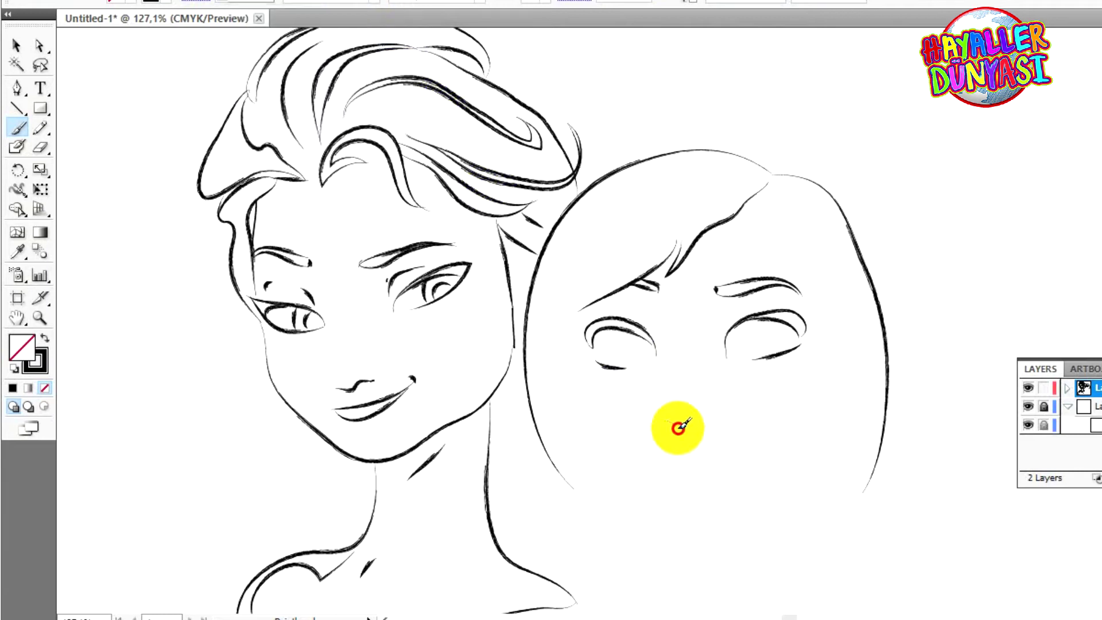
left_click(683, 422, "ctrl")
left_click_drag(670, 419, 666, 421)
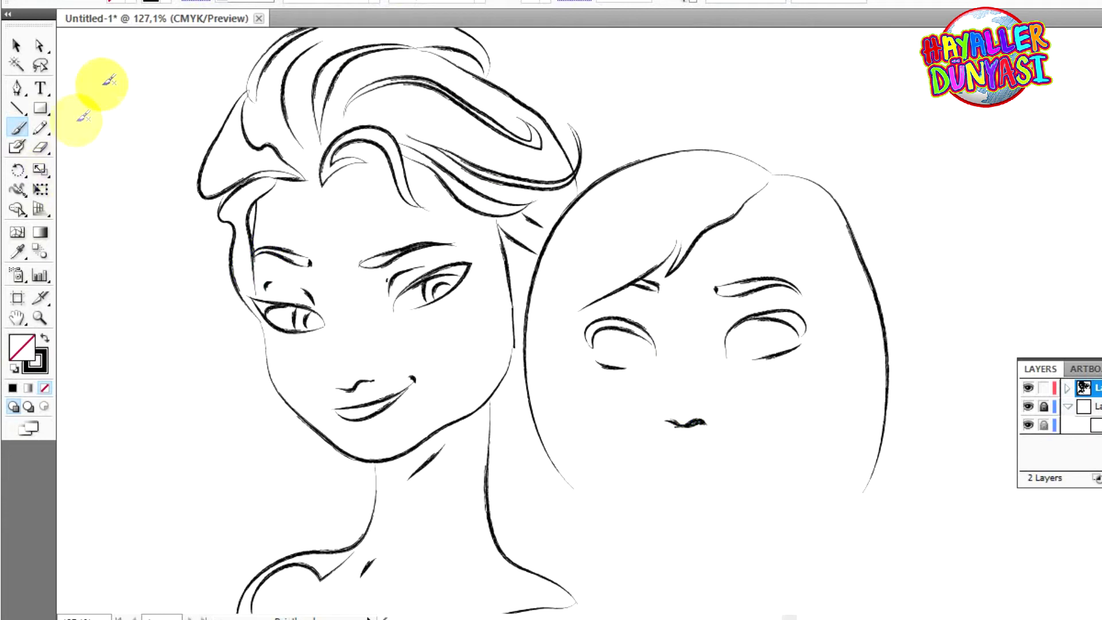
- Try the nose stroke with the lens-shaped width profile and undo it
left_click(375, 2)
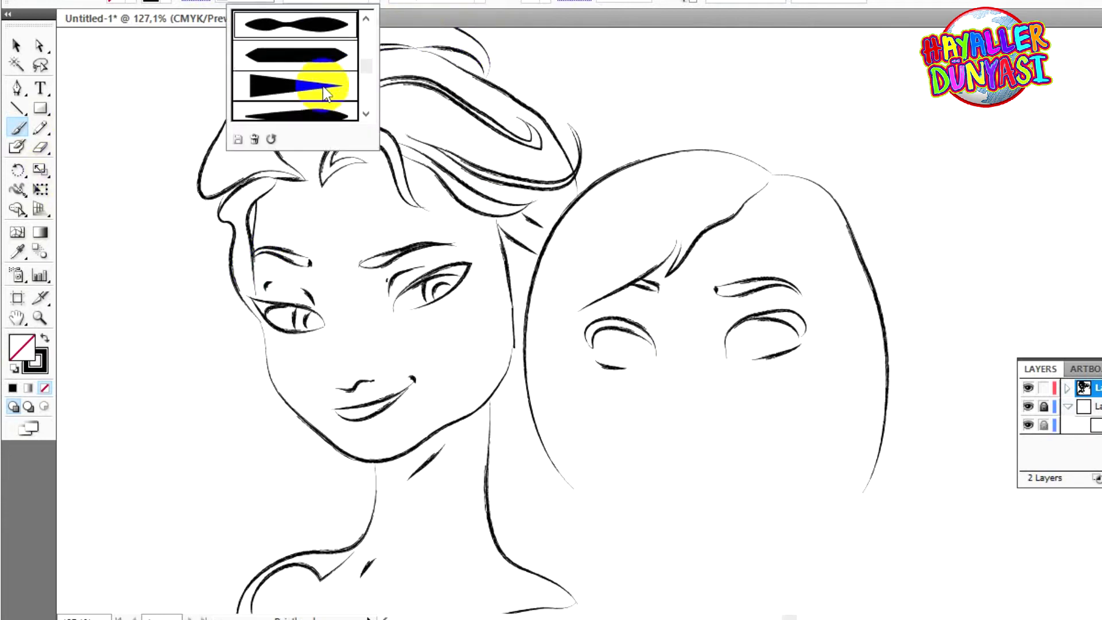
left_click(314, 113)
left_click_drag(660, 419, 704, 421)
key("ctrl+z")
- Try the nose outline with other calligraphic brushes and stroke weights, undoing each stroke
left_click(479, 2)
left_click(395, 24)
left_click(267, 2)
left_click(247, 37)
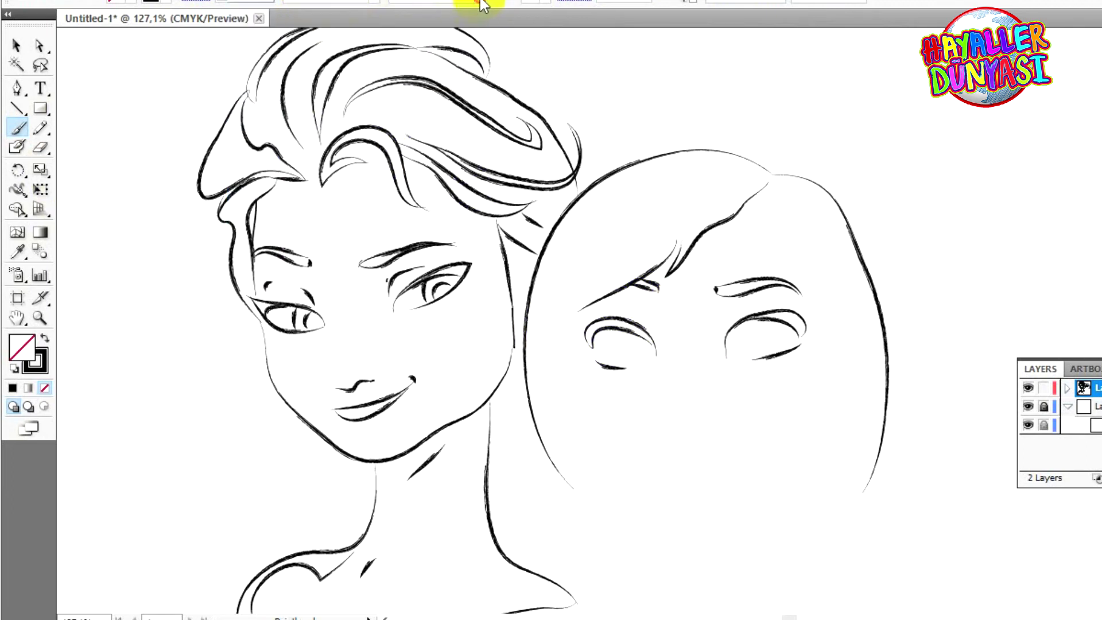
left_click(482, 2)
left_click(364, 26)
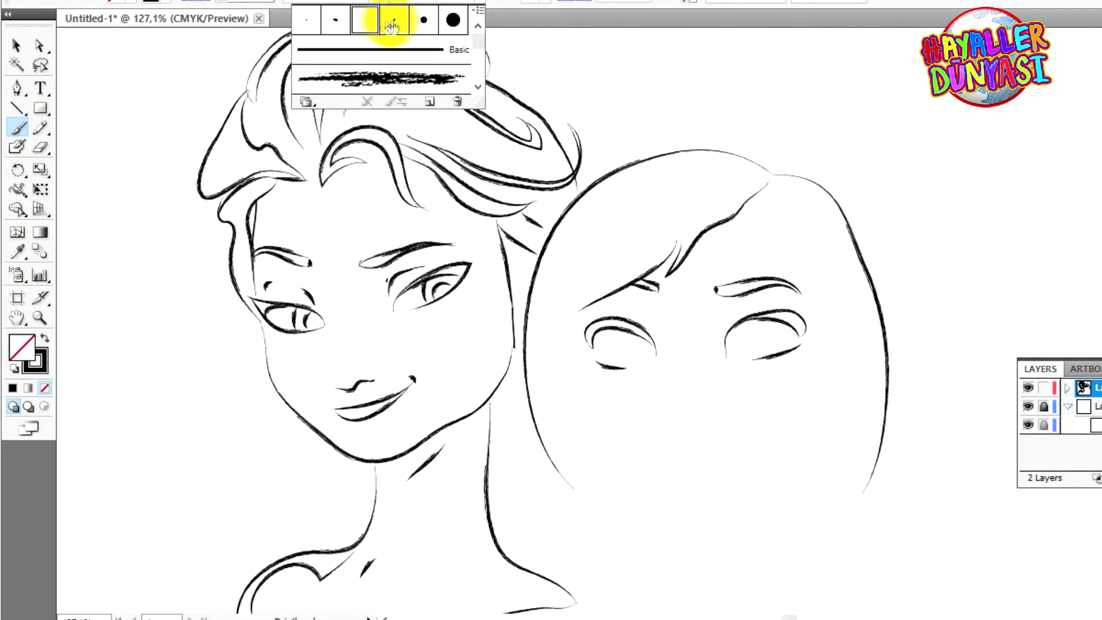
left_click(269, 3)
left_click(250, 24)
left_click_drag(664, 423, 710, 424)
key("ctrl+z")
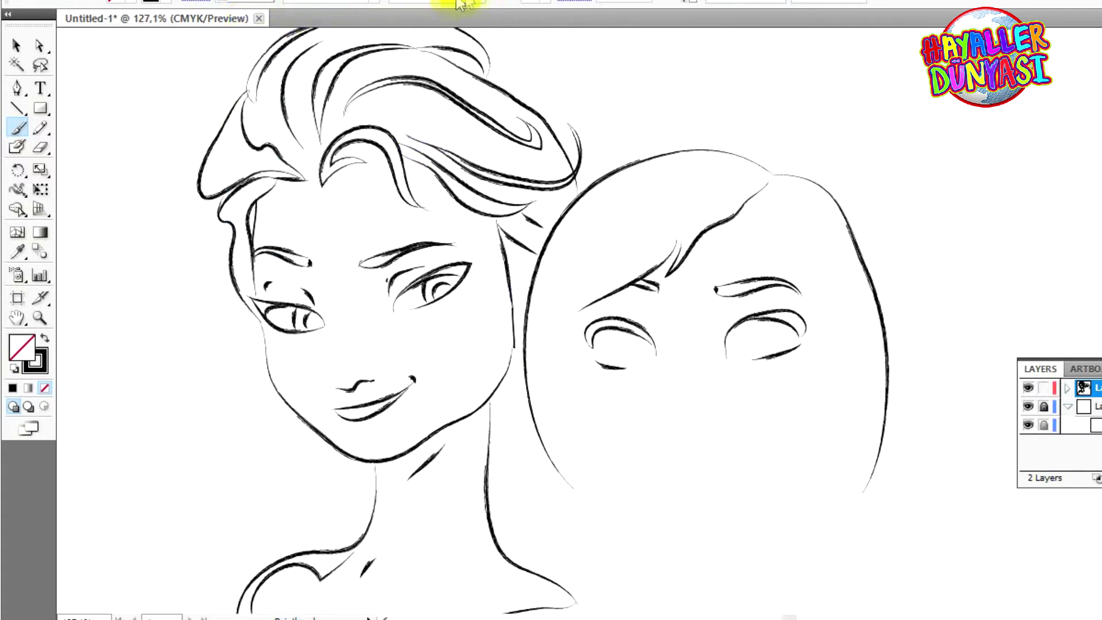
left_click(479, 2)
left_click(370, 26)
left_click_drag(659, 422, 697, 423)
key("ctrl+z")
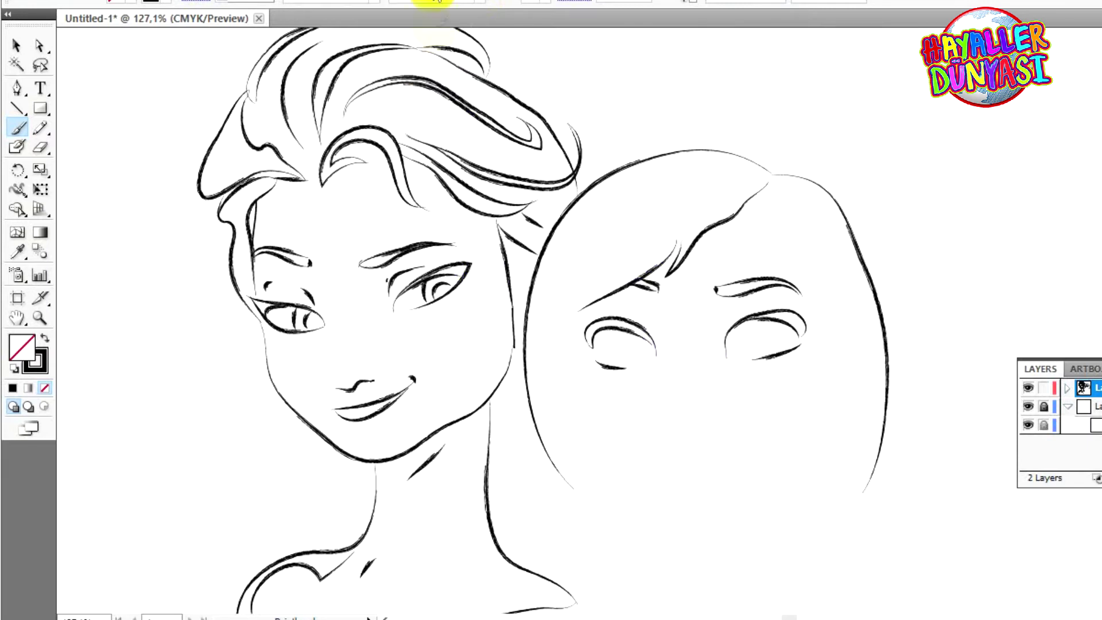
- Choose a small round calligraphic brush and draw iris and pupil arcs in both eyes of the second face
left_click(480, 3)
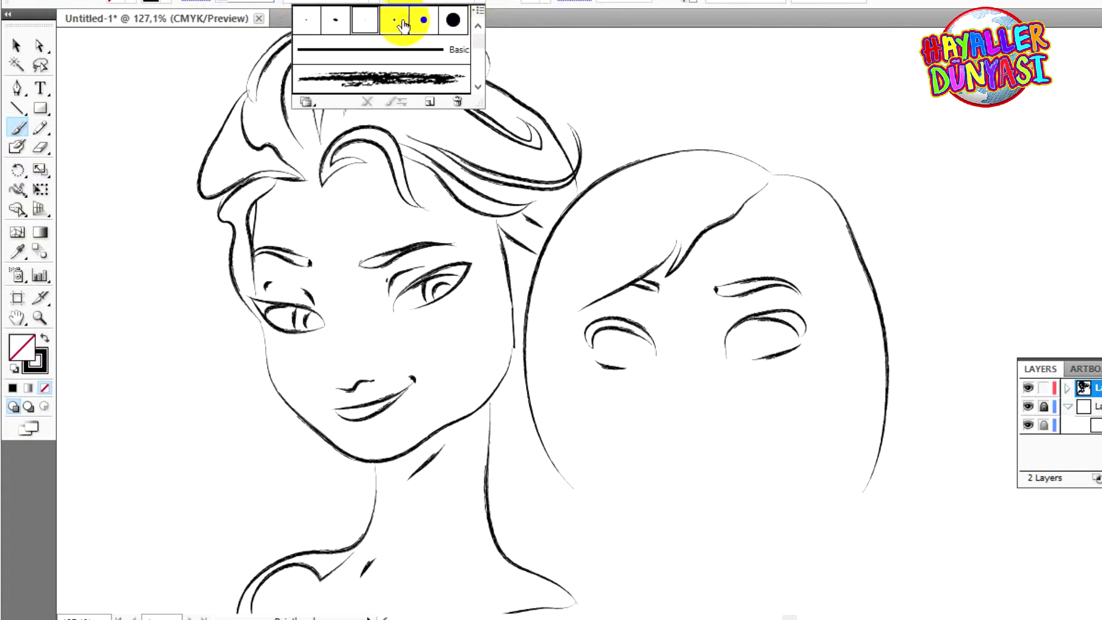
left_click(402, 22)
mouse_move(747, 320)
left_mouse_down()
mouse_move(757, 346)
mouse_move(755, 321)
left_mouse_up()
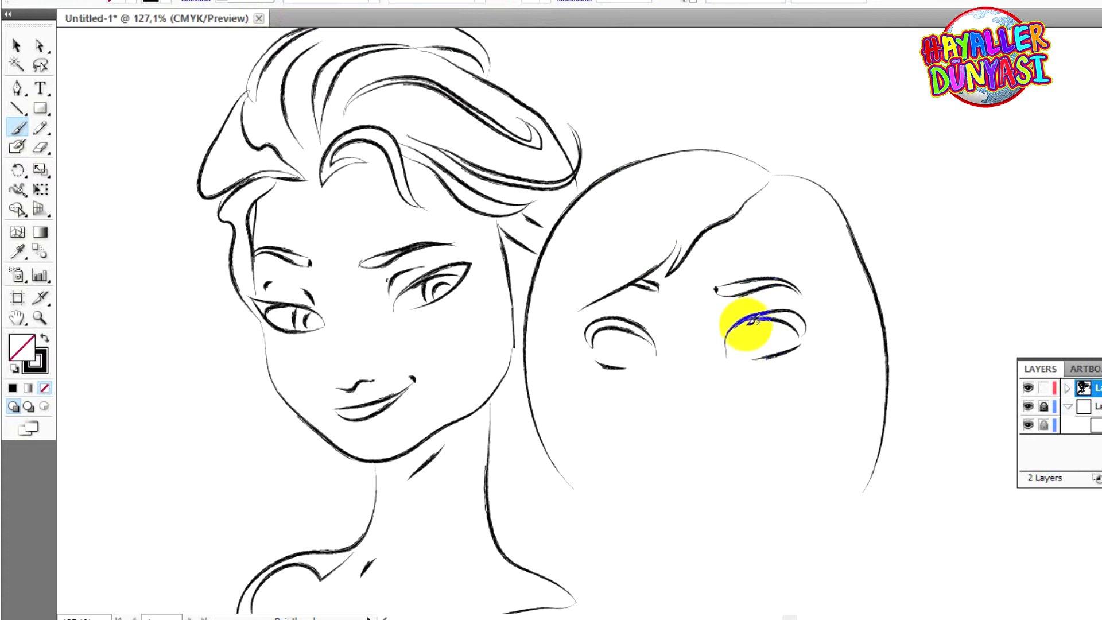
left_click_drag(742, 360, 726, 358)
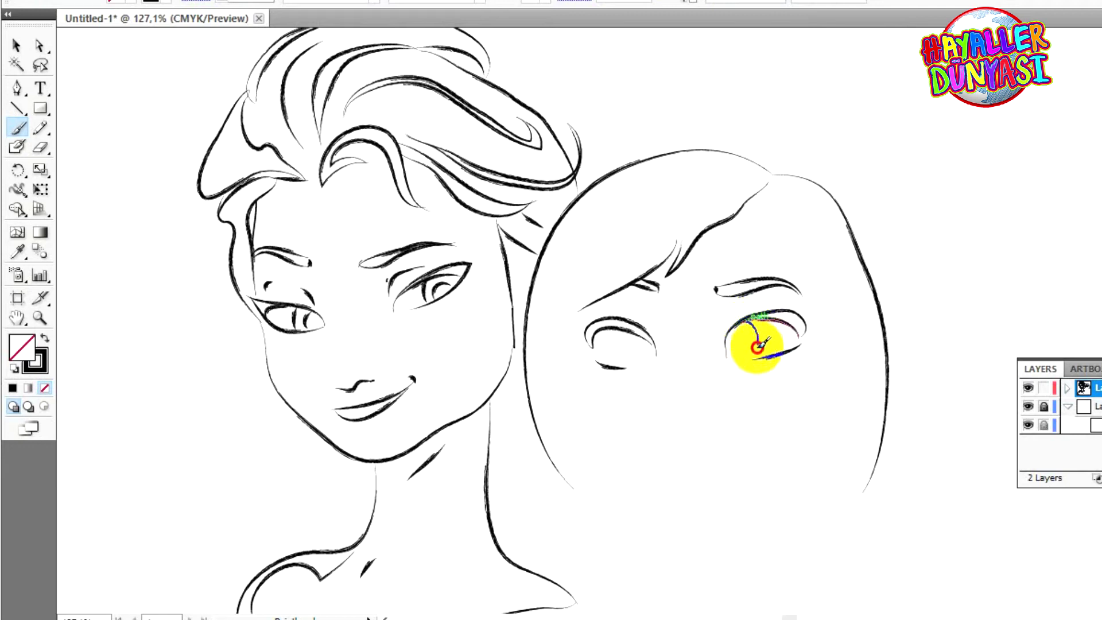
left_click_drag(727, 359, 749, 319)
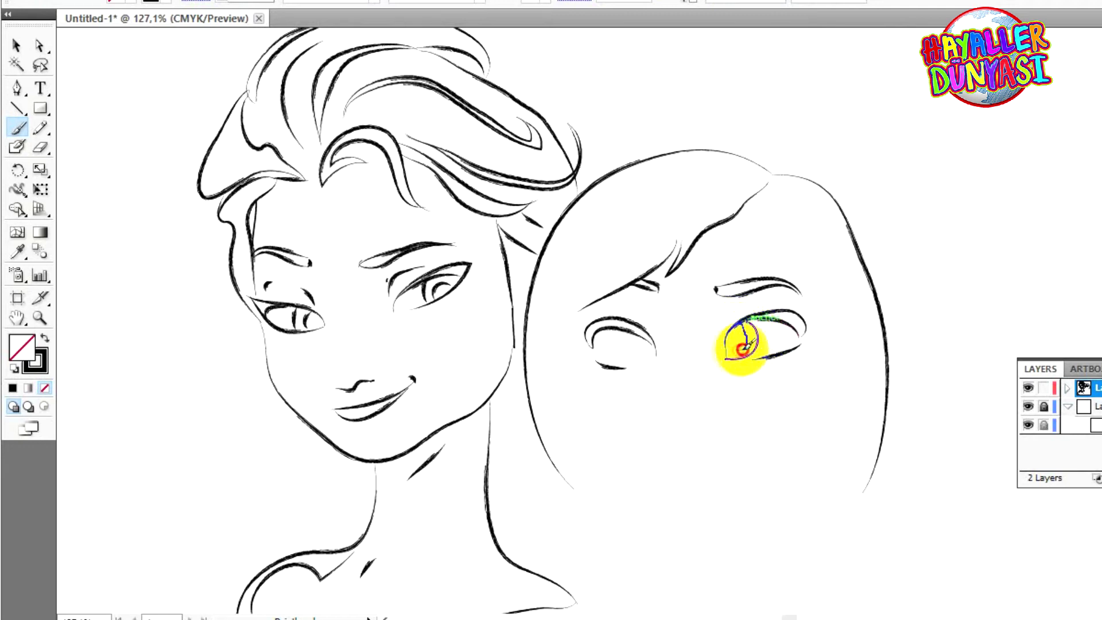
mouse_move(622, 360)
left_mouse_down()
mouse_move(611, 338)
mouse_move(592, 352)
mouse_move(635, 372)
mouse_move(602, 342)
mouse_move(617, 367)
mouse_move(594, 365)
left_mouse_up()
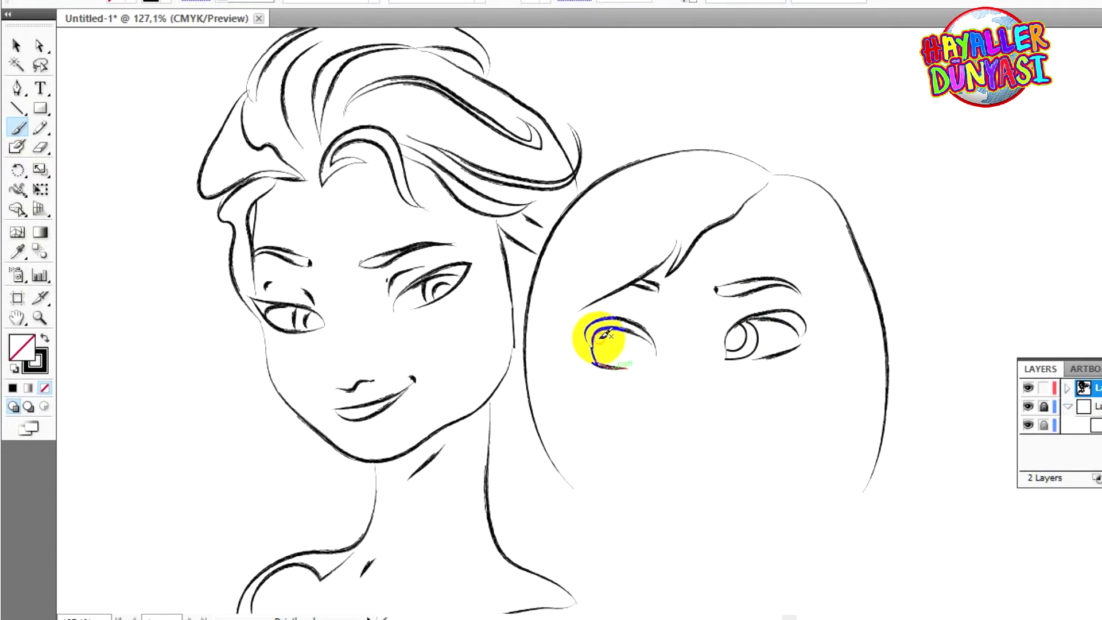
mouse_move(641, 328)
left_mouse_down()
mouse_move(616, 336)
mouse_move(626, 334)
left_mouse_up()
- Adjust the lid line of the second face's left-hand eye with Direct Selection and delete the inner pupil arc
left_click(39, 45)
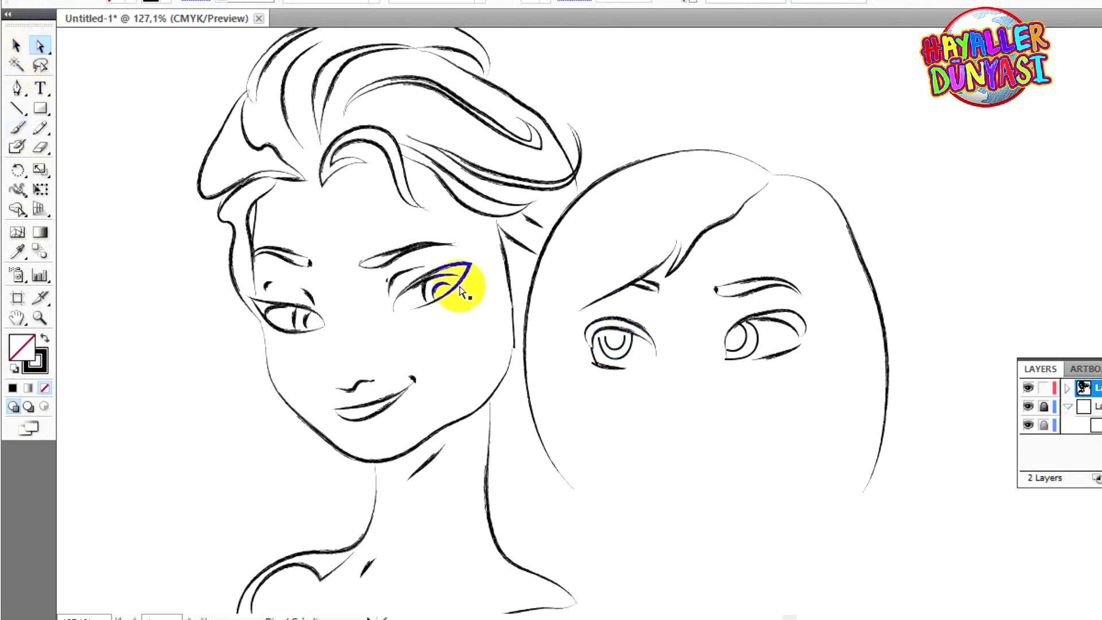
left_click(648, 352)
left_click(613, 336)
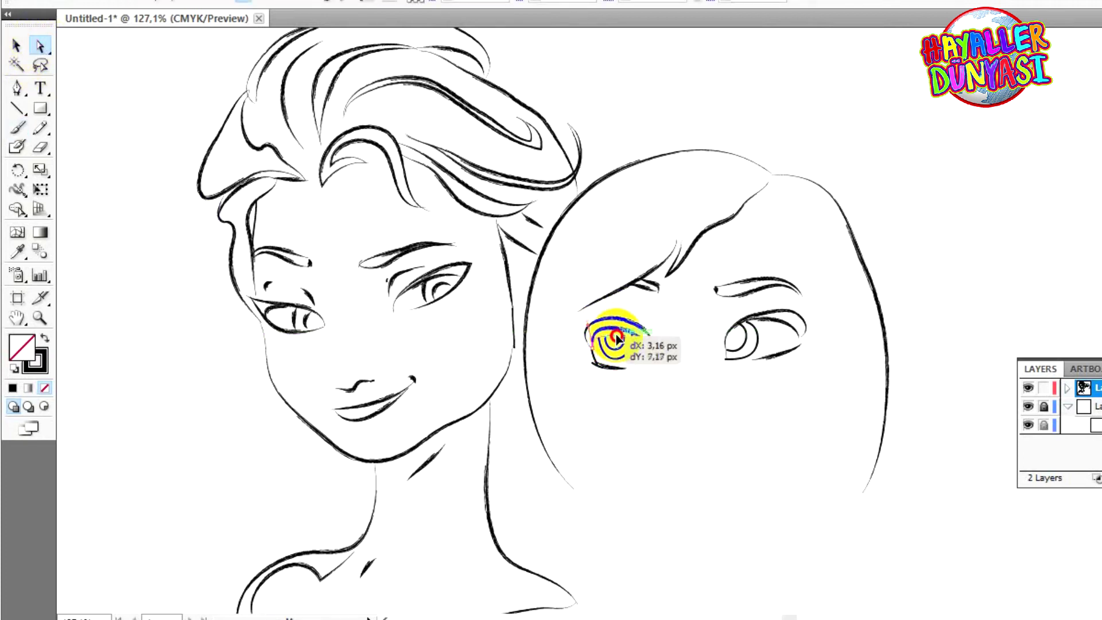
left_click_drag(619, 339, 620, 339)
left_click(621, 339)
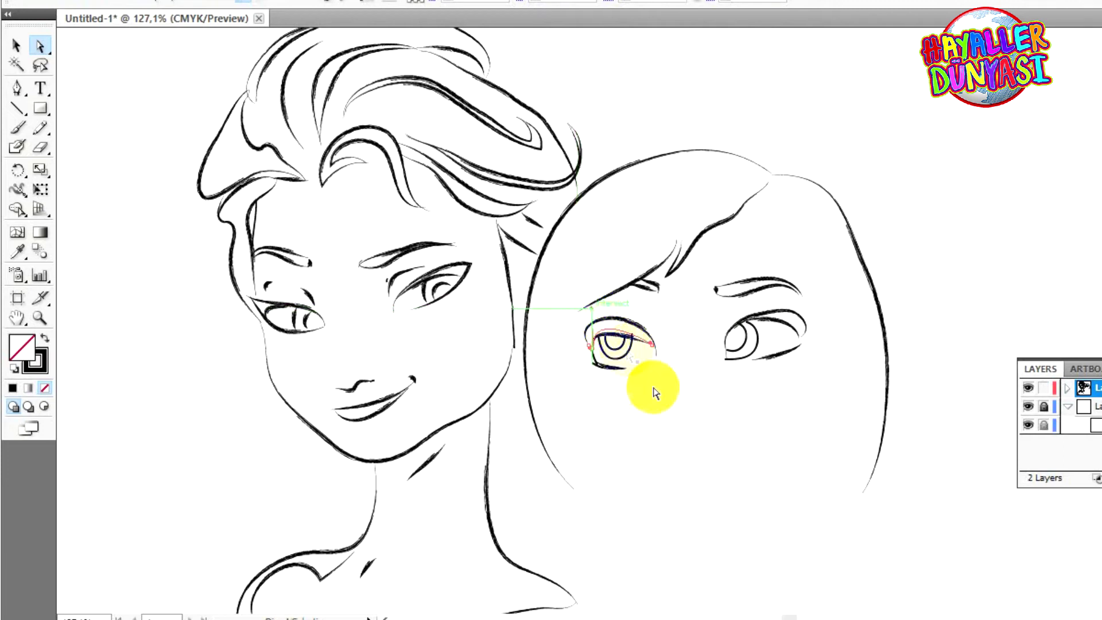
left_click(610, 344)
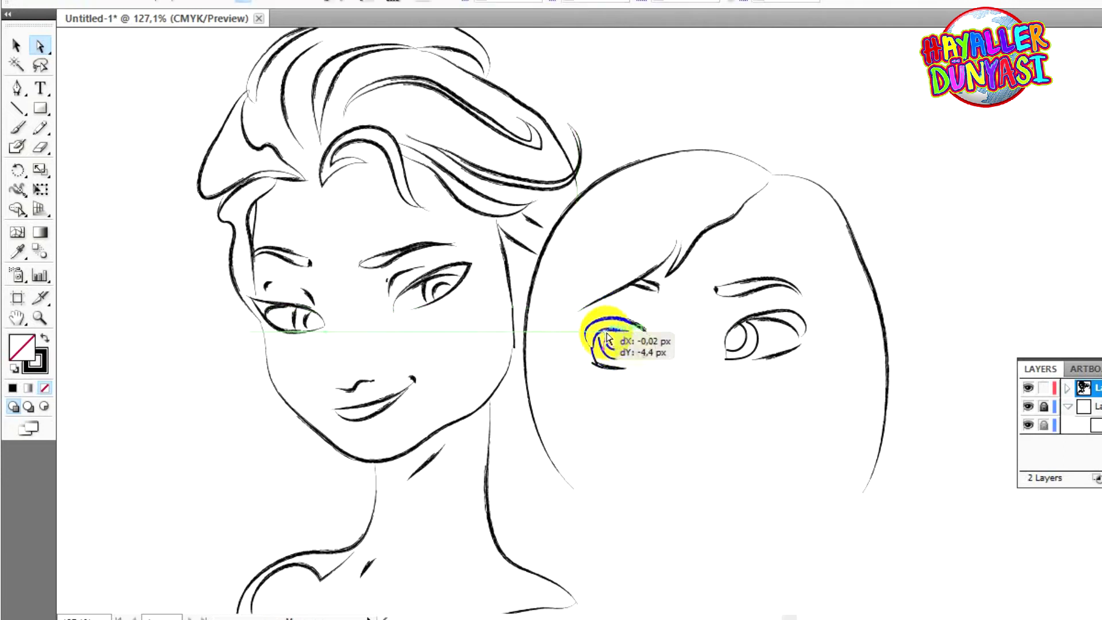
left_click_drag(609, 337, 609, 338)
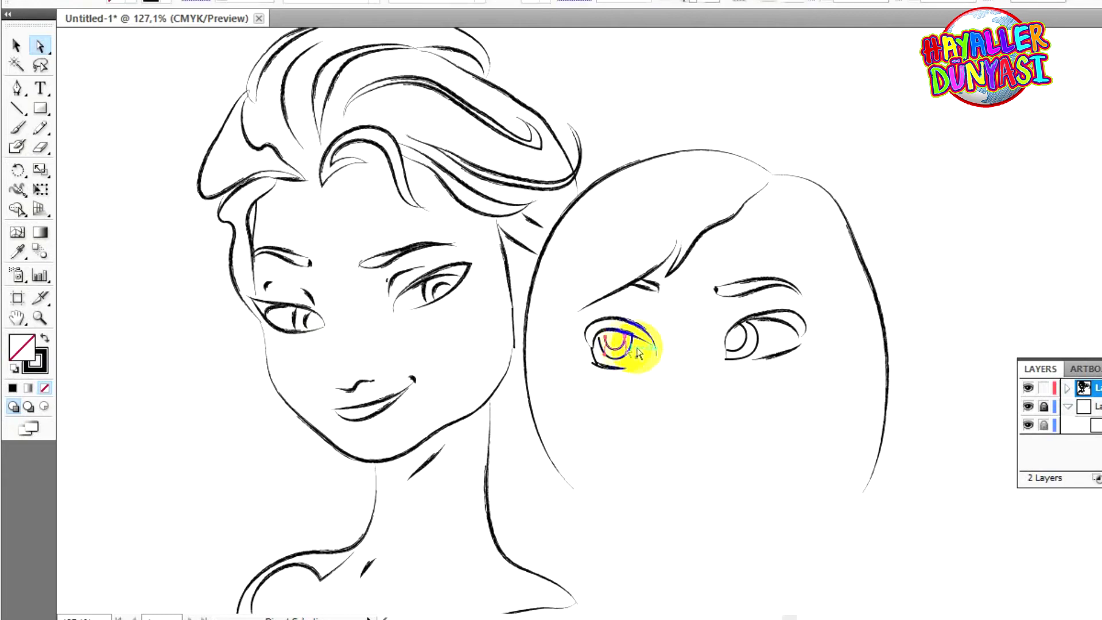
key("Delete")
- Redraw the U-shaped pupil arc inside the iris of the second face's left-hand eye with the Paintbrush
left_click(18, 127)
scroll(615, 344, "up", 2)
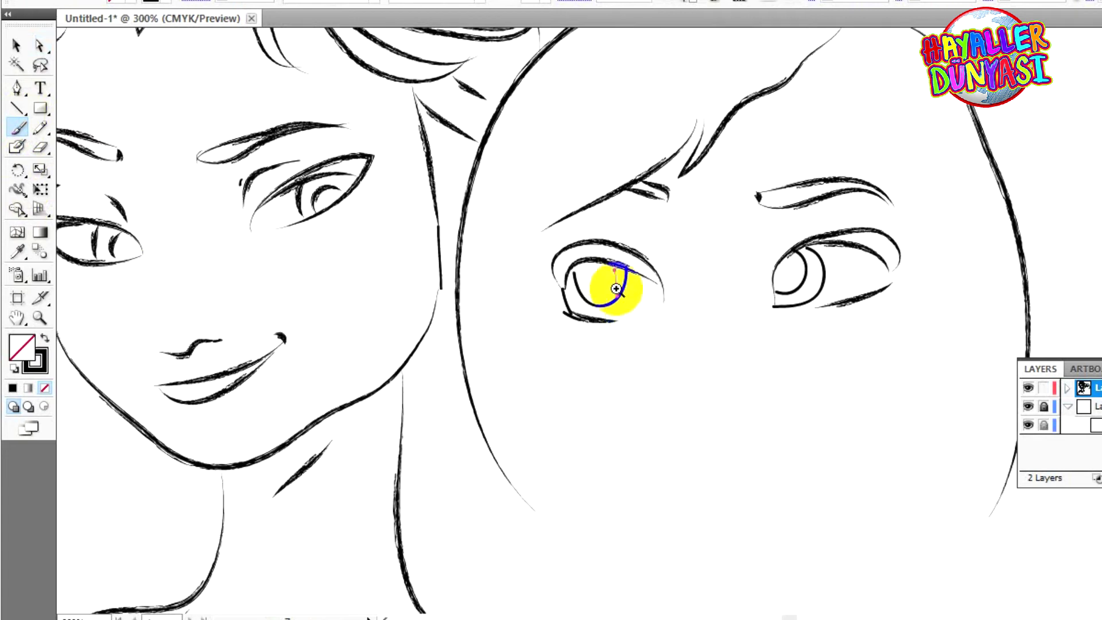
scroll(615, 288, "up", 1)
mouse_move(632, 302)
left_mouse_down()
mouse_move(598, 331)
mouse_move(572, 285)
left_mouse_up()
left_click_drag(104, 91, 130, 101)
key("ctrl+z")
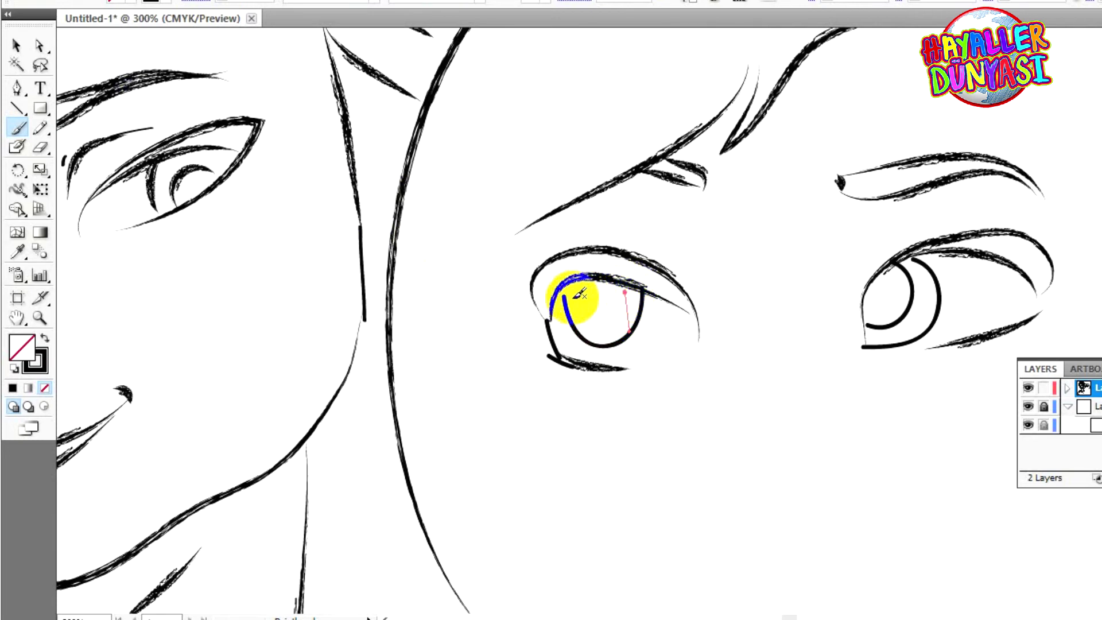
mouse_move(591, 300)
left_mouse_down()
mouse_move(603, 336)
mouse_move(627, 289)
left_mouse_up()
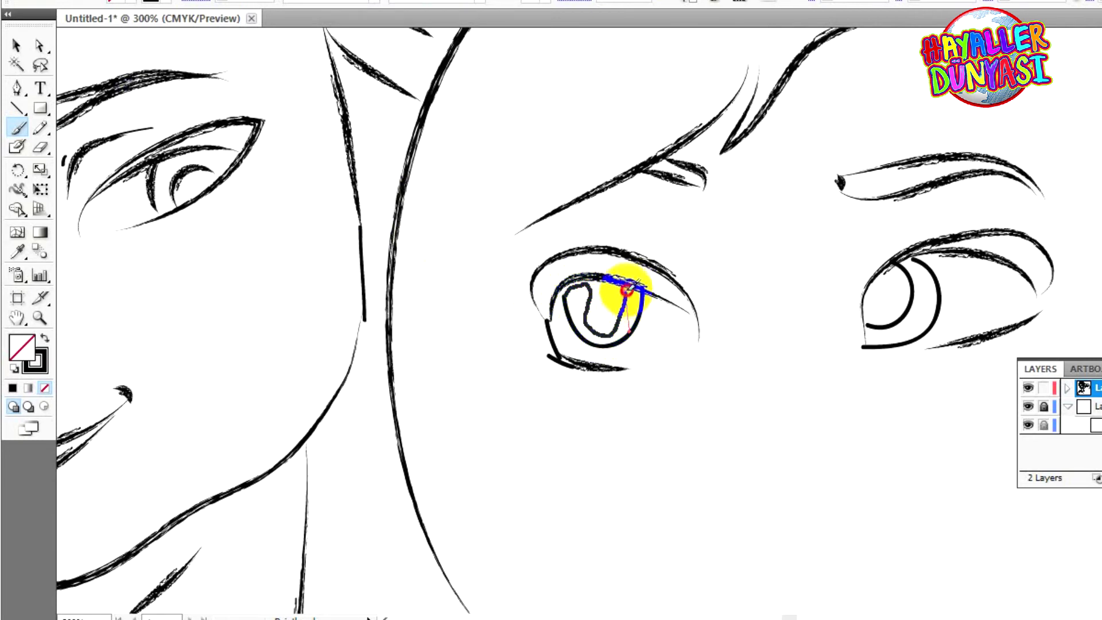
left_click_drag(912, 253, 936, 268)
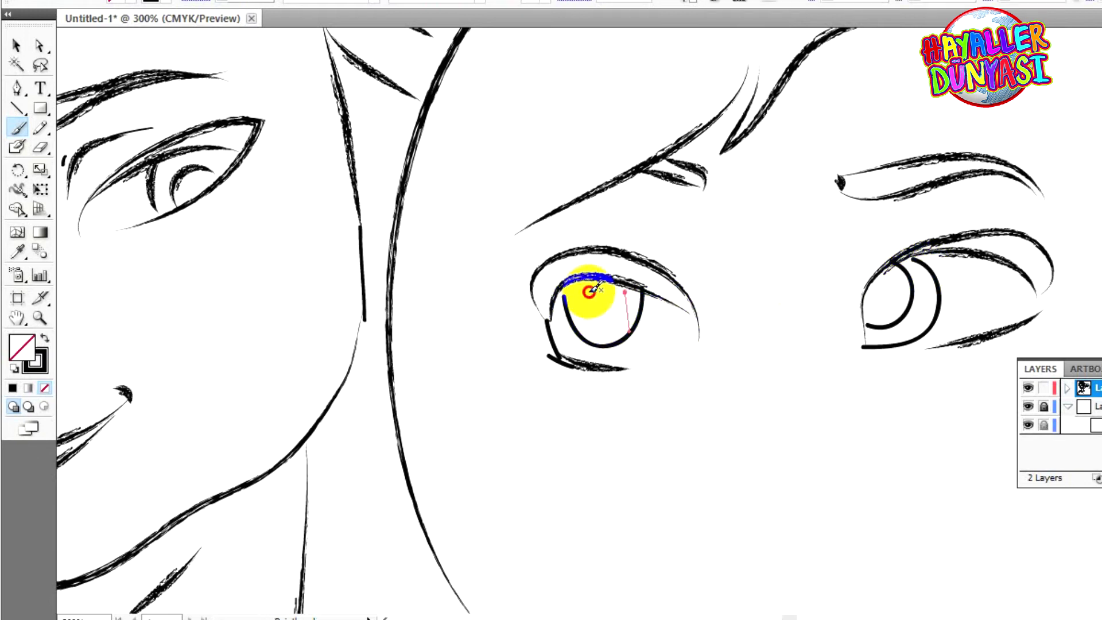
left_click_drag(630, 289, 631, 291)
- Remove the short side stroke joining the upper and lower lids of the second face's left-hand eye
left_click_drag(551, 310, 597, 278)
mouse_move(597, 365)
left_mouse_down()
mouse_move(553, 358)
mouse_move(537, 316)
left_mouse_up()
left_click(16, 46)
left_click(594, 370)
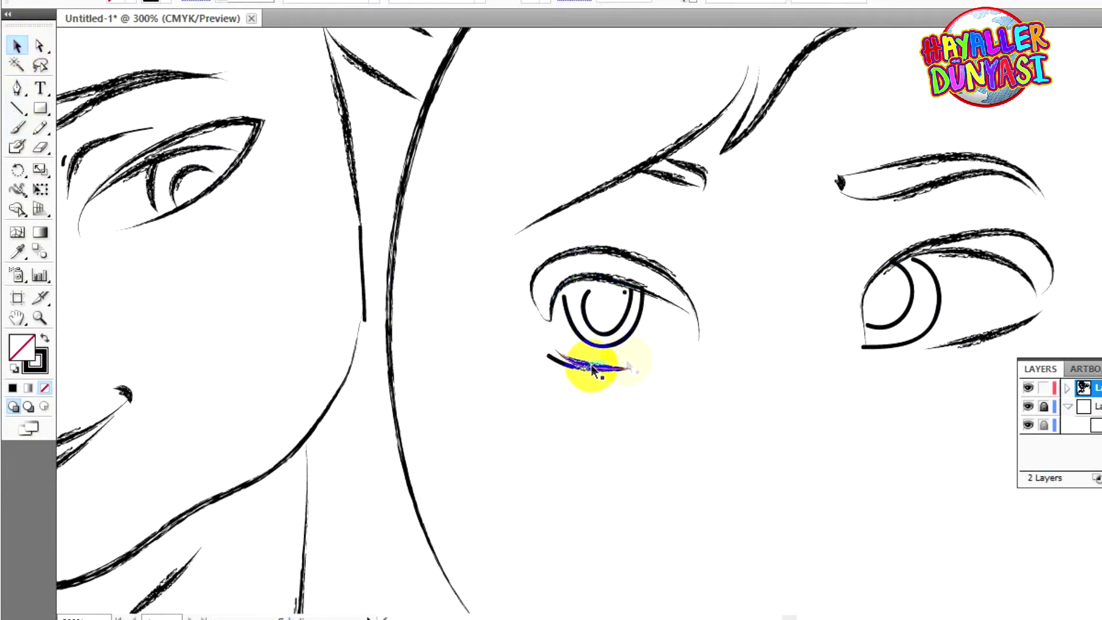
- Try a curved side line joining the left-hand eye's upper and lower lids at different stroke weights, undoing each attempt
left_click(17, 128)
left_click_drag(566, 301, 597, 318)
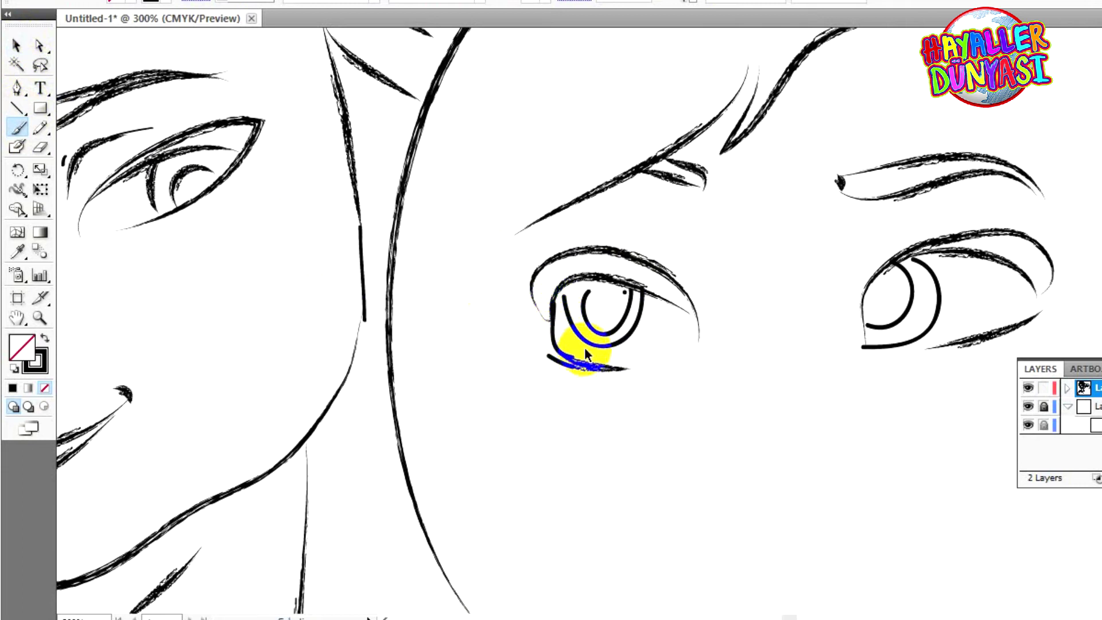
key("ctrl+z")
left_click(270, 1)
left_click(258, 21)
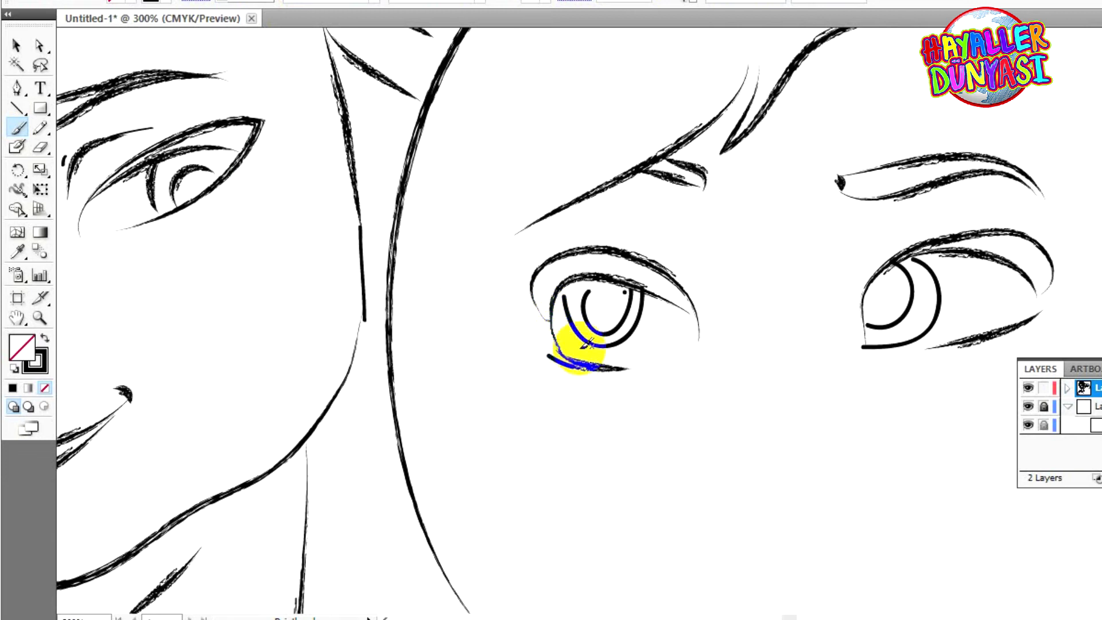
key("ctrl+z")
left_click(270, 4)
left_click(278, 20)
- Reshape the left-hand eye's upper lid and crease by moving their endpoints so the lines meet at both eye corners
left_click(40, 45)
left_click(536, 285)
left_click(546, 323)
mouse_move(562, 318)
left_mouse_down()
mouse_move(544, 328)
mouse_move(552, 323)
left_mouse_up()
left_click(716, 365)
left_click(687, 315)
left_click_drag(690, 316, 698, 339)
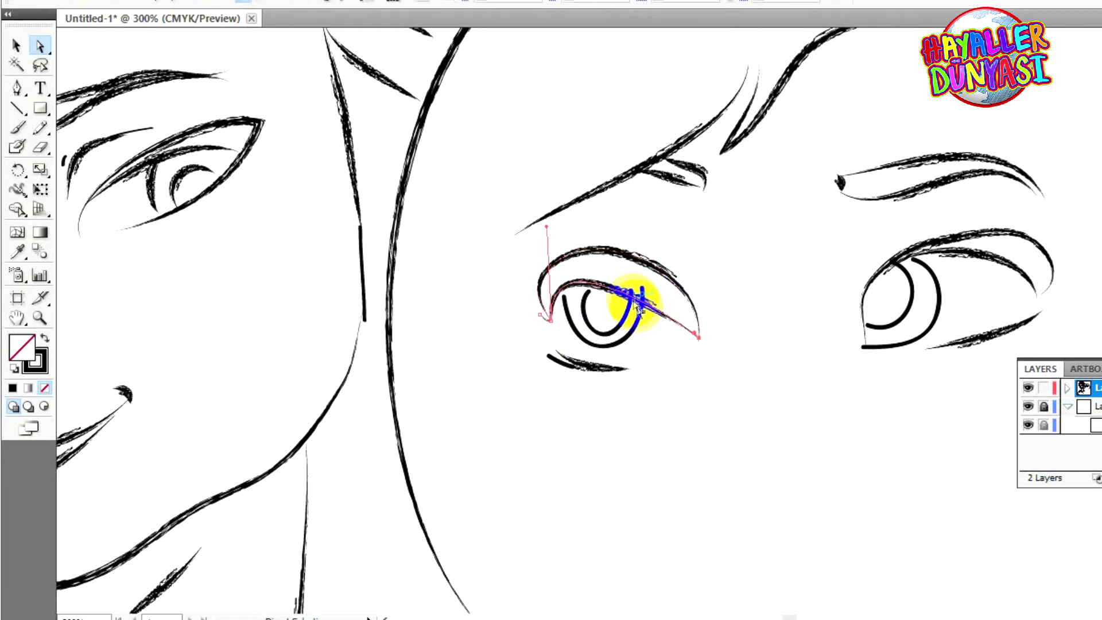
- Try reshaping the inner lid crease of the second face's left-hand eye into a higher arch by adjusting its curve and direction handles
left_click_drag(623, 285, 659, 292)
left_click_drag(539, 80, 593, 150)
left_click(709, 360)
mouse_move(720, 376)
left_mouse_down()
mouse_move(699, 337)
mouse_move(708, 369)
mouse_move(723, 352)
mouse_move(706, 334)
left_mouse_up()
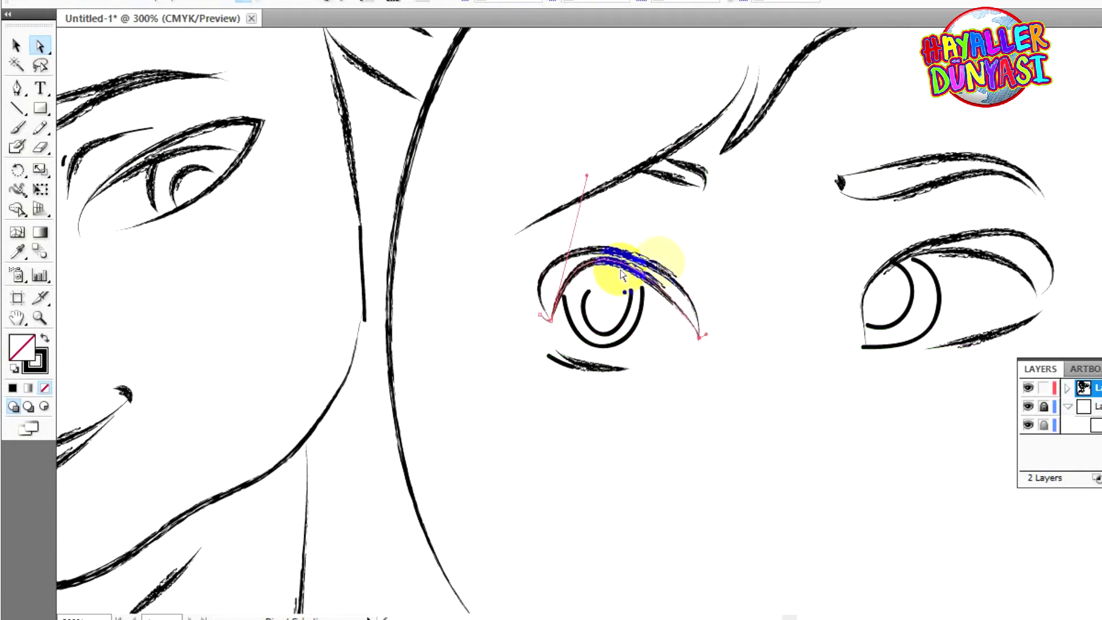
- Delete the inner lid crease of the second face's left-hand eye while keeping the outer upper lid line
key("Delete")
left_click(667, 268)
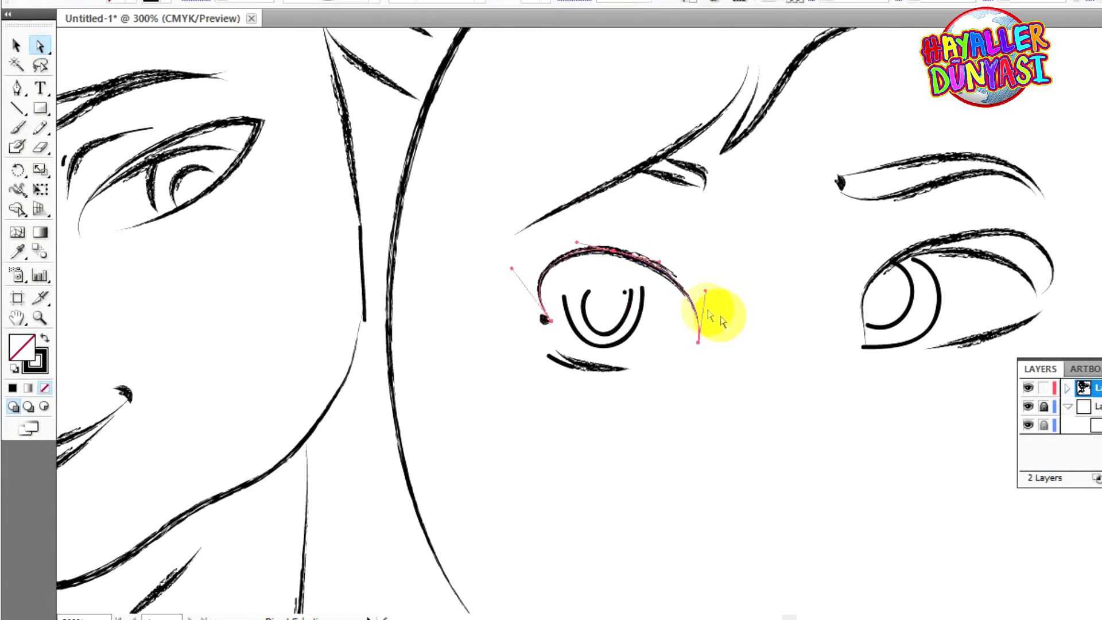
key("Delete")
key("ctrl+z")
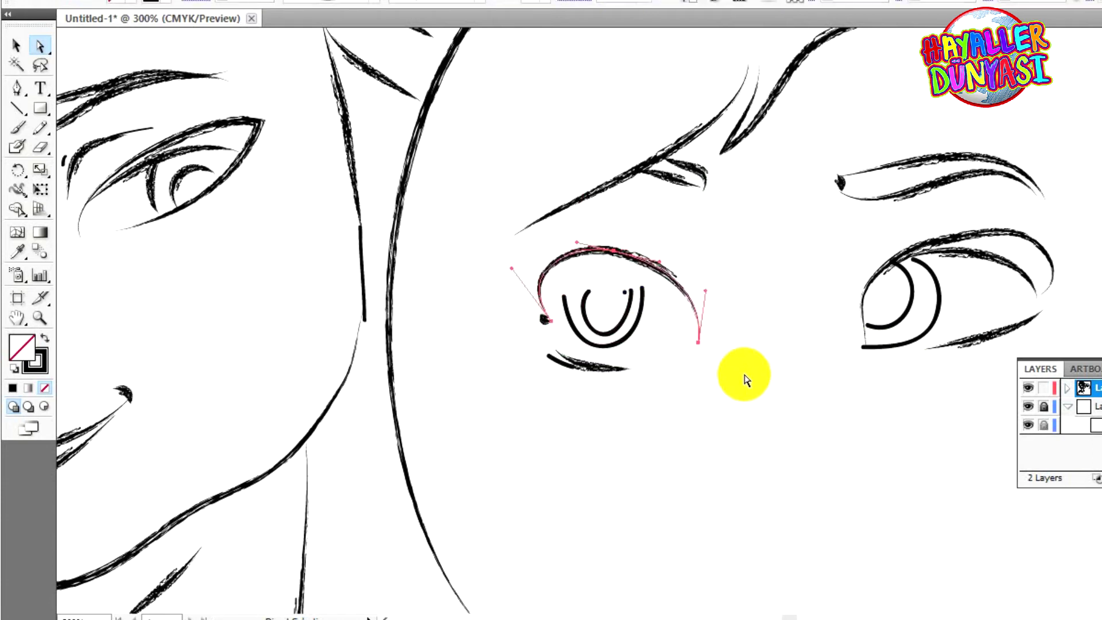
- Paint a new inner lid curve beneath the left-hand eye's upper lid, from the inner corner around to the lower lash line
left_click(16, 131)
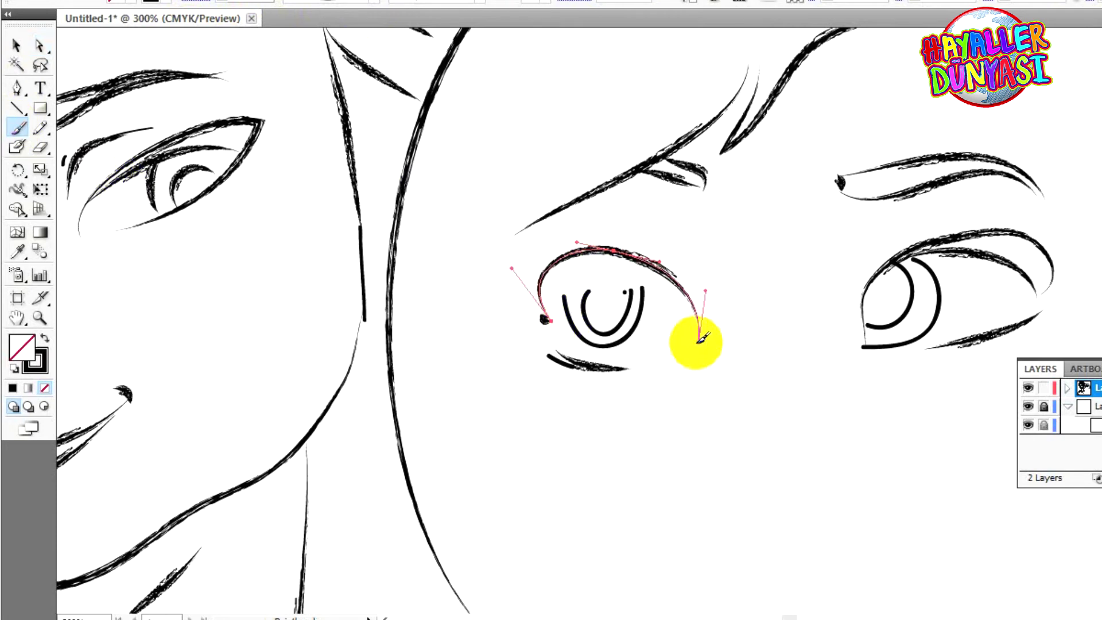
mouse_move(698, 343)
left_mouse_down()
mouse_move(673, 293)
mouse_move(603, 274)
mouse_move(567, 278)
mouse_move(556, 348)
left_mouse_up()
left_click(40, 45)
left_click(17, 127)
mouse_move(697, 332)
left_mouse_down()
mouse_move(663, 291)
mouse_move(623, 278)
mouse_move(576, 273)
mouse_move(543, 307)
left_mouse_up()
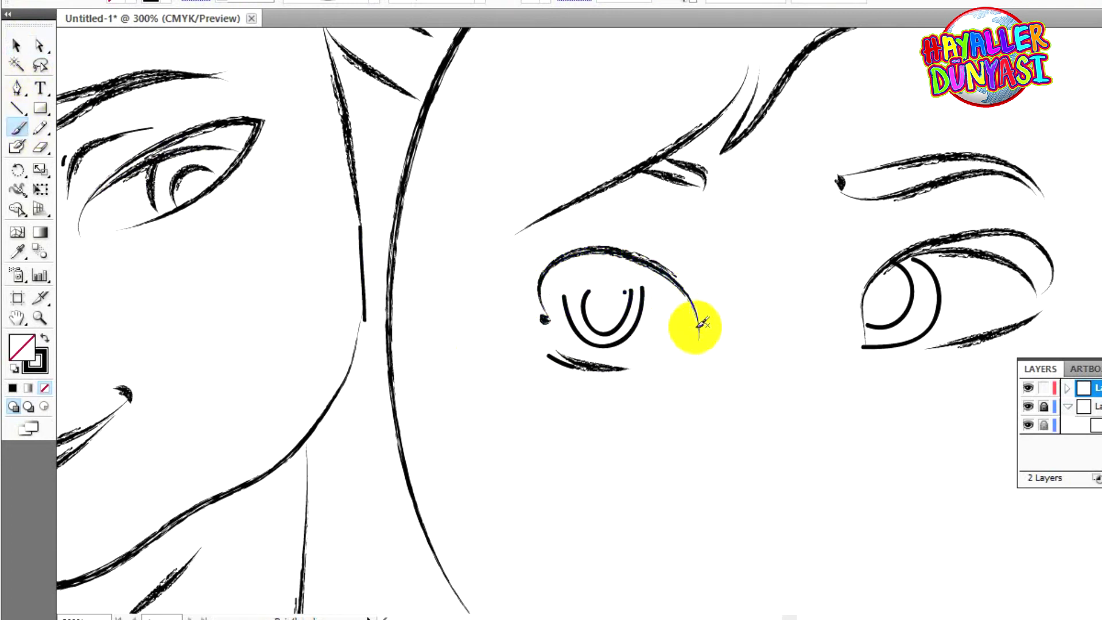
mouse_move(695, 333)
left_mouse_down()
mouse_move(660, 288)
mouse_move(596, 268)
mouse_move(559, 276)
mouse_move(550, 344)
left_mouse_up()
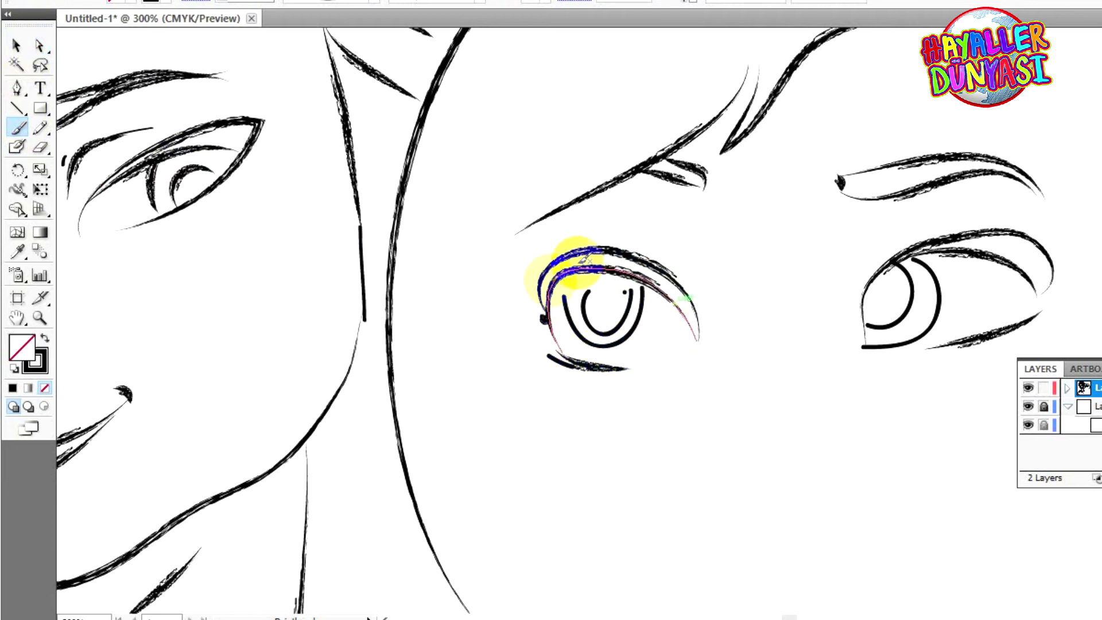
- Paint the second face's left-hand temple line and ear, with a hair strand curving down outside the ear
key("ctrl+0")
key("v")
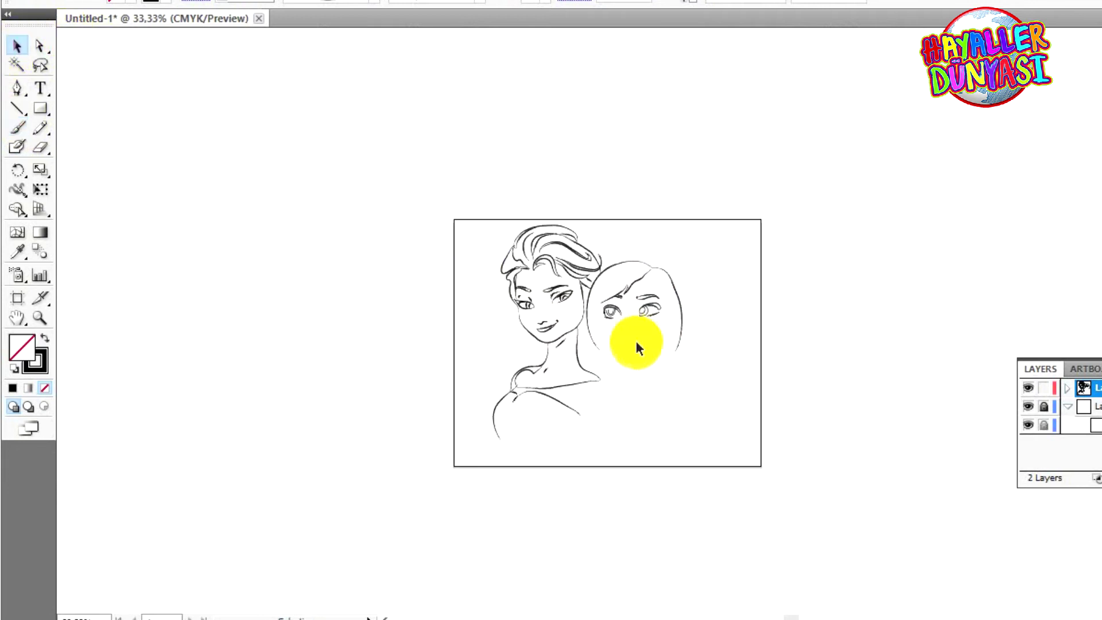
left_click(608, 295, "ctrl")
left_click(634, 312, "ctrl")
left_click(649, 346, "ctrl")
left_click(604, 356, "ctrl")
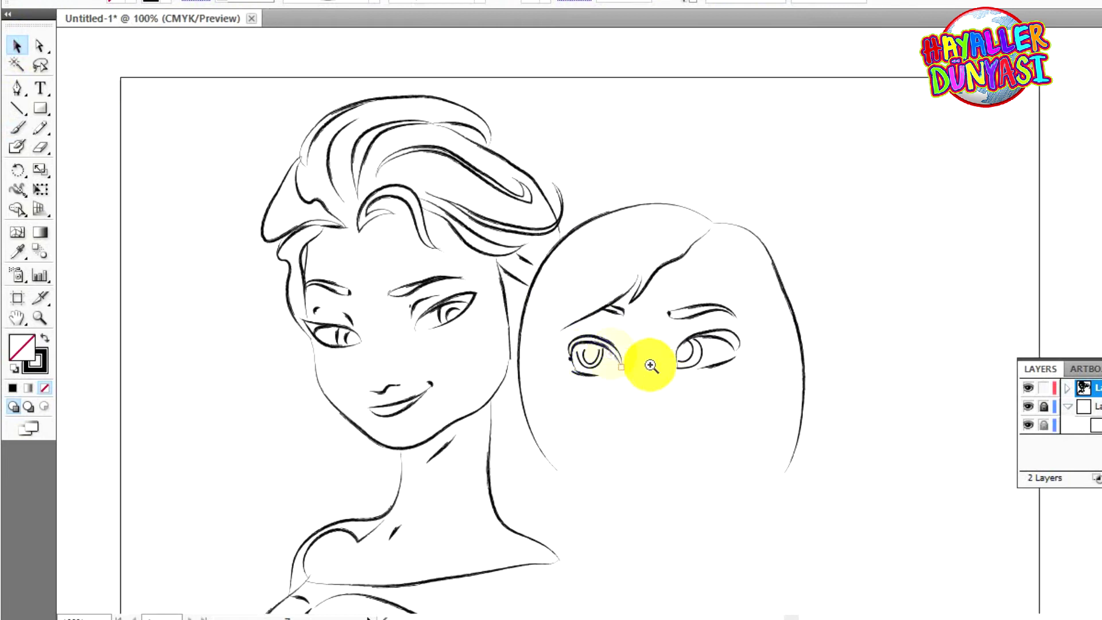
left_click(17, 128)
mouse_move(580, 296)
left_mouse_down()
mouse_move(559, 316)
mouse_move(565, 393)
left_mouse_up()
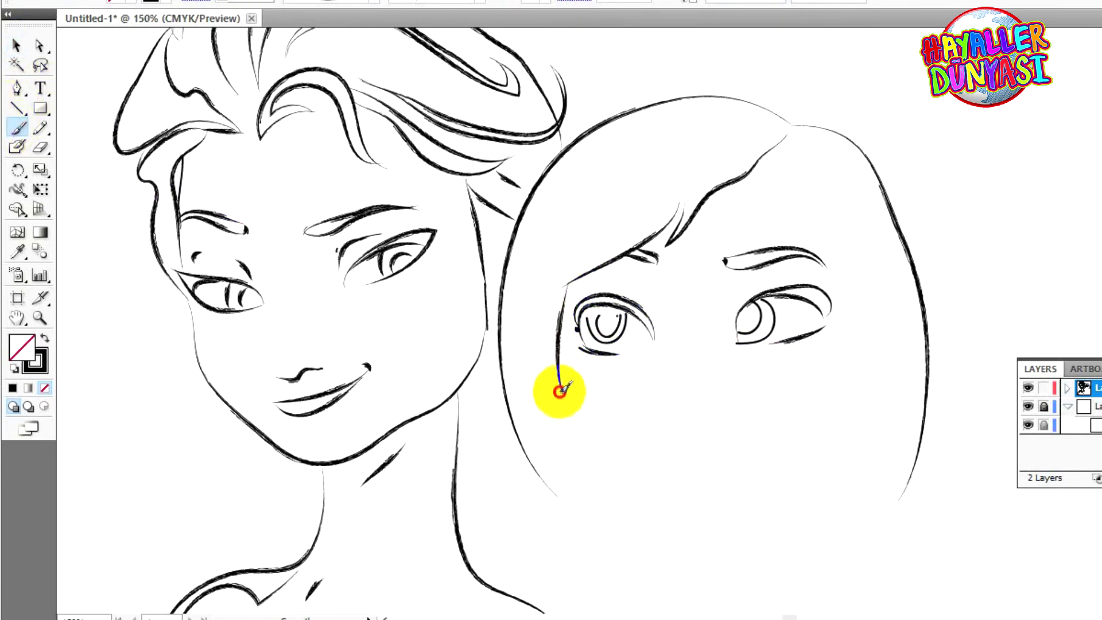
mouse_move(545, 349)
left_mouse_down()
mouse_move(541, 409)
mouse_move(574, 436)
mouse_move(590, 430)
left_mouse_up()
scroll(585, 402, "down", 3)
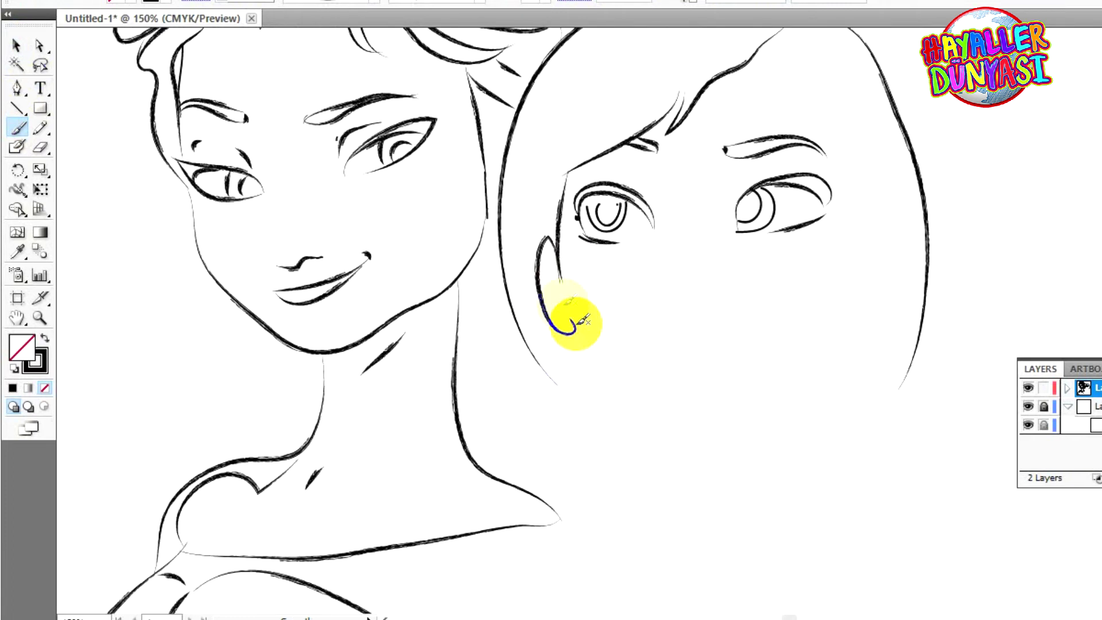
scroll(582, 321, "up", 1)
mouse_move(584, 155)
left_mouse_down()
mouse_move(537, 219)
mouse_move(522, 284)
mouse_move(517, 324)
mouse_move(545, 386)
left_mouse_up()
- Paint the zigzag and curl details on the second head's crown and the right-hand hair strands sweeping down to the temple
scroll(631, 173, "up", 1)
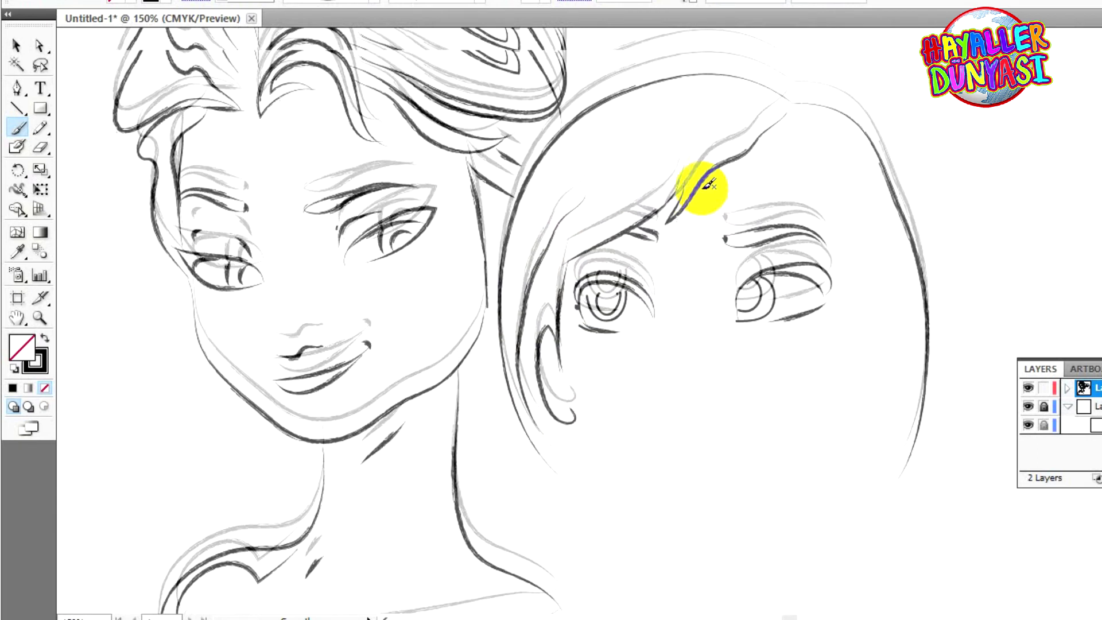
mouse_move(721, 160)
left_mouse_down()
mouse_move(749, 185)
mouse_move(737, 163)
left_mouse_up()
mouse_move(637, 156)
left_mouse_down()
mouse_move(631, 182)
mouse_move(698, 246)
left_mouse_up()
mouse_move(632, 176)
left_mouse_down()
mouse_move(702, 183)
mouse_move(697, 210)
mouse_move(746, 215)
left_mouse_up()
mouse_move(876, 185)
left_mouse_down()
mouse_move(786, 186)
mouse_move(840, 189)
mouse_move(860, 213)
mouse_move(895, 290)
mouse_move(850, 244)
mouse_move(866, 281)
mouse_move(836, 257)
mouse_move(887, 320)
mouse_move(854, 307)
mouse_move(792, 227)
mouse_move(765, 215)
mouse_move(783, 204)
mouse_move(756, 223)
left_mouse_up()
mouse_move(751, 221)
left_mouse_down()
mouse_move(792, 246)
mouse_move(829, 290)
mouse_move(859, 357)
mouse_move(861, 417)
left_mouse_up()
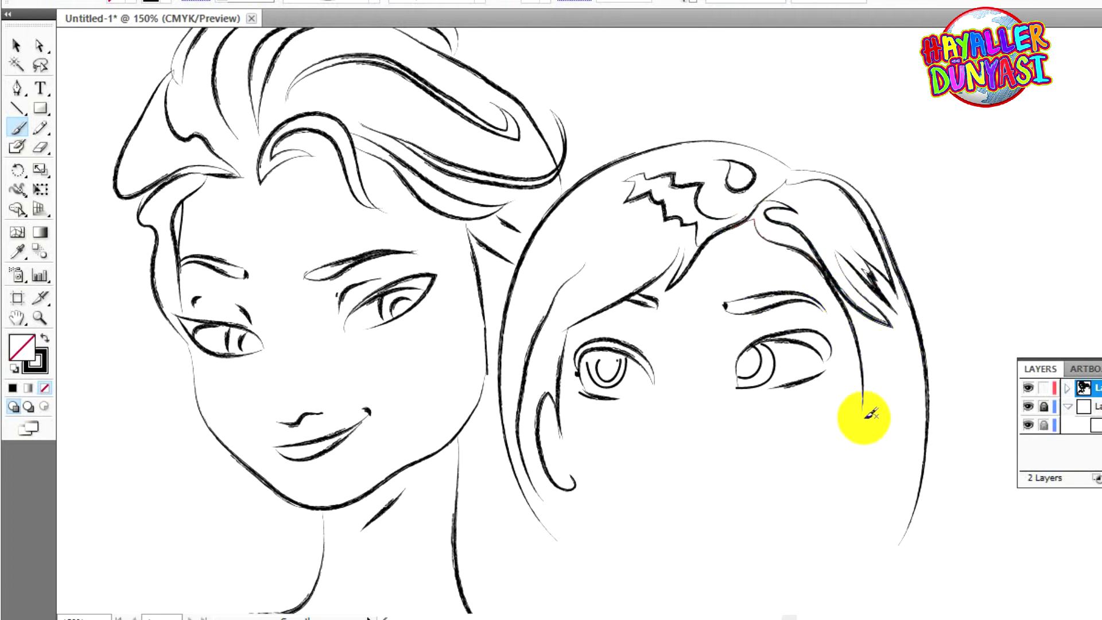
- Paint the second face's right-hand ear with its inner fold and a rounded jawline joining both ears
mouse_move(873, 360)
left_mouse_down()
mouse_move(905, 401)
mouse_move(878, 459)
mouse_move(858, 468)
left_mouse_up()
mouse_move(876, 389)
left_mouse_down()
mouse_move(864, 435)
mouse_move(880, 394)
left_mouse_up()
scroll(861, 378, "down", 3)
mouse_move(550, 341)
left_mouse_down()
mouse_move(579, 348)
mouse_move(595, 386)
mouse_move(644, 423)
mouse_move(693, 443)
mouse_move(739, 435)
mouse_move(801, 396)
mouse_move(864, 316)
left_mouse_up()
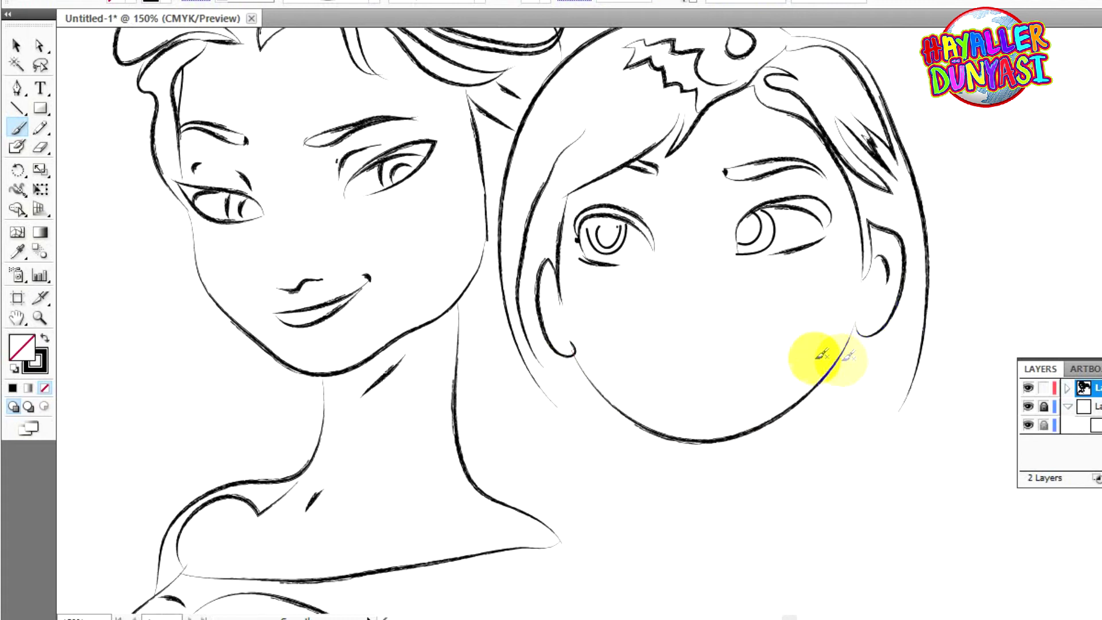
scroll(679, 350, "down", 1)
scroll(654, 322, "down", 2)
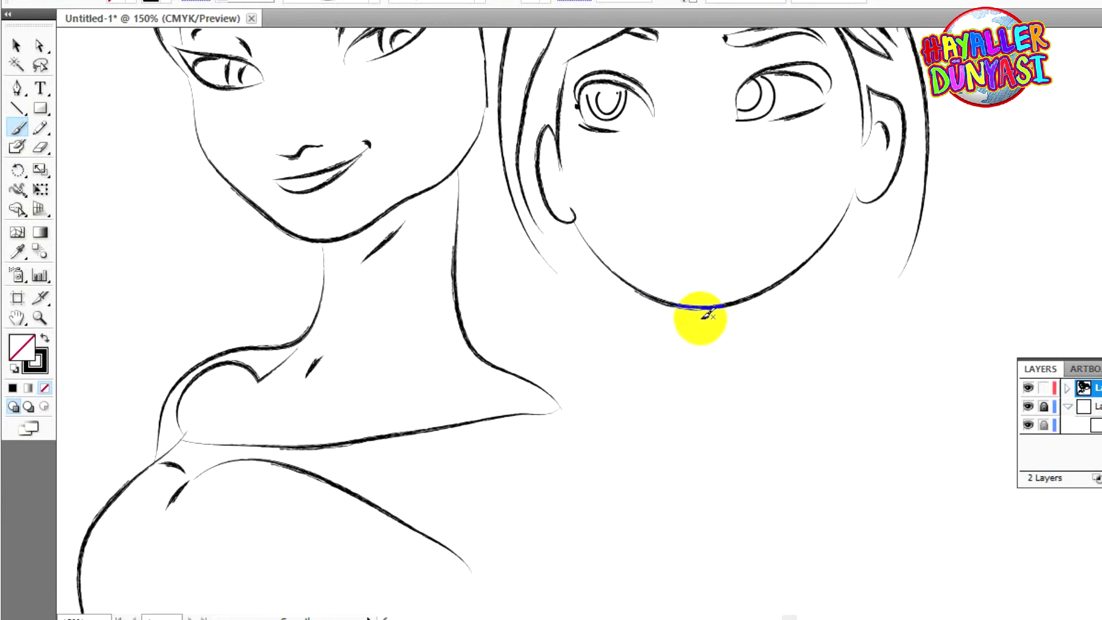
- Paint a jagged pointed hair lock below the right-hand ear and add another long strand outside the left-hand ear
left_click_drag(705, 315, 709, 314)
scroll(803, 287, "up", 1)
mouse_move(914, 194)
left_mouse_down()
mouse_move(916, 233)
mouse_move(876, 359)
mouse_move(872, 273)
mouse_move(890, 259)
left_mouse_up()
scroll(721, 327, "up", 3)
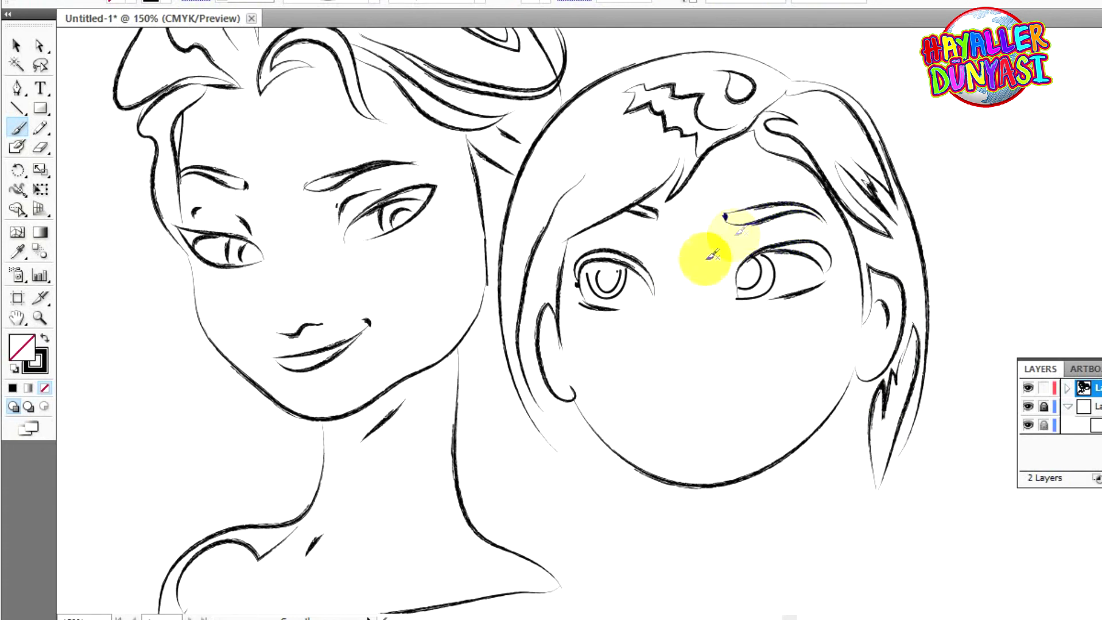
mouse_move(581, 167)
left_mouse_down()
mouse_move(565, 196)
mouse_move(525, 306)
mouse_move(530, 382)
mouse_move(536, 418)
left_mouse_up()
- Paint the second face's nose as two short wavy strokes, redoing the first attempt
scroll(694, 382, "down", 3)
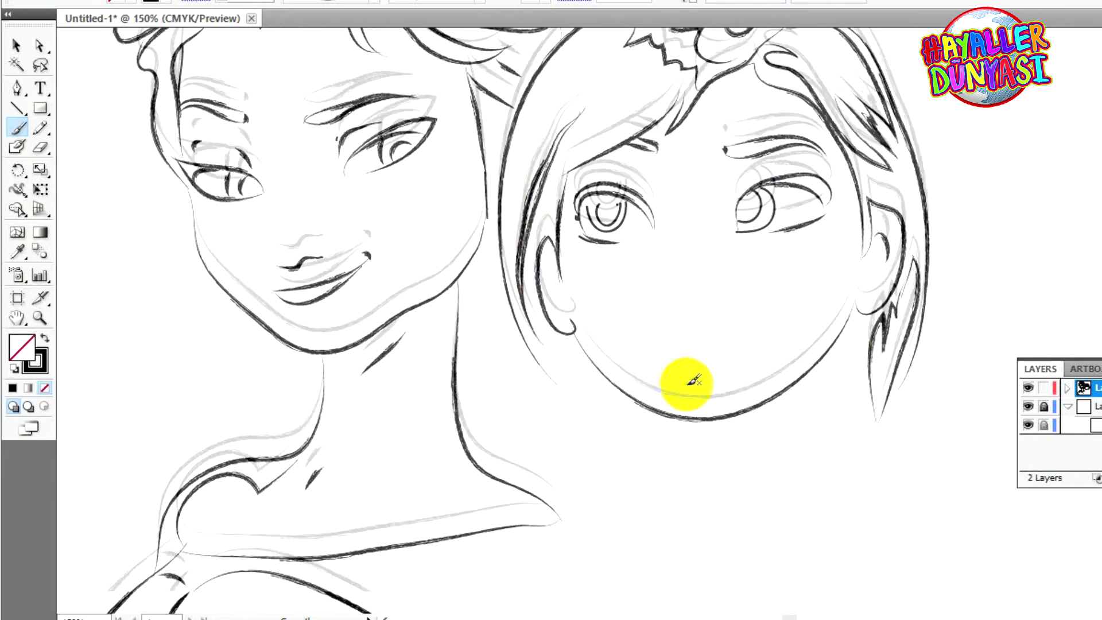
scroll(694, 382, "down", 2)
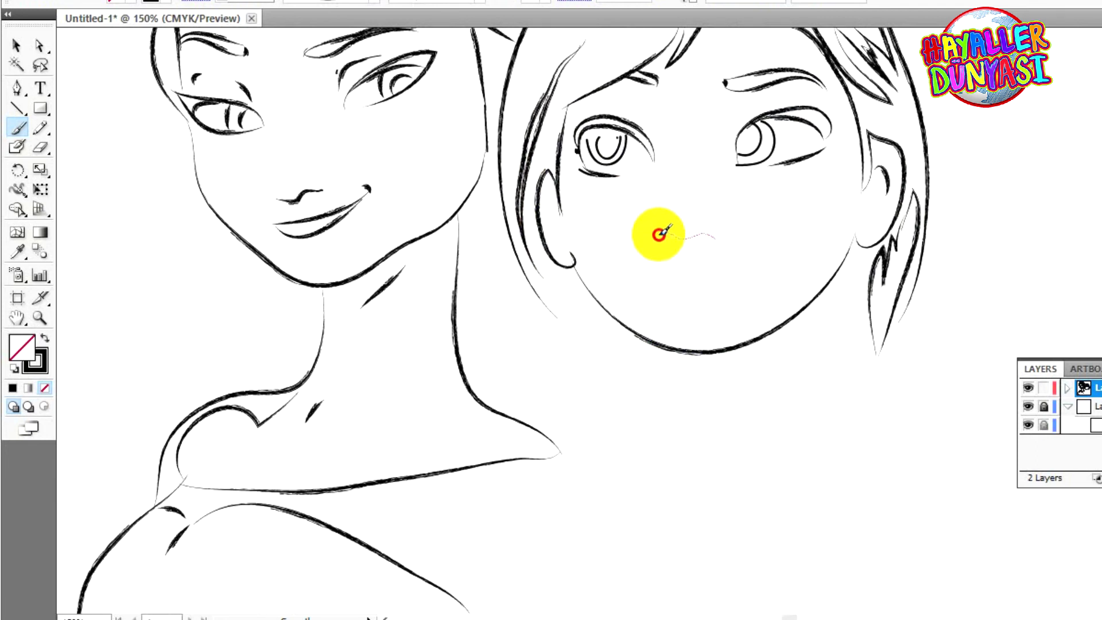
left_click_drag(728, 230, 734, 235)
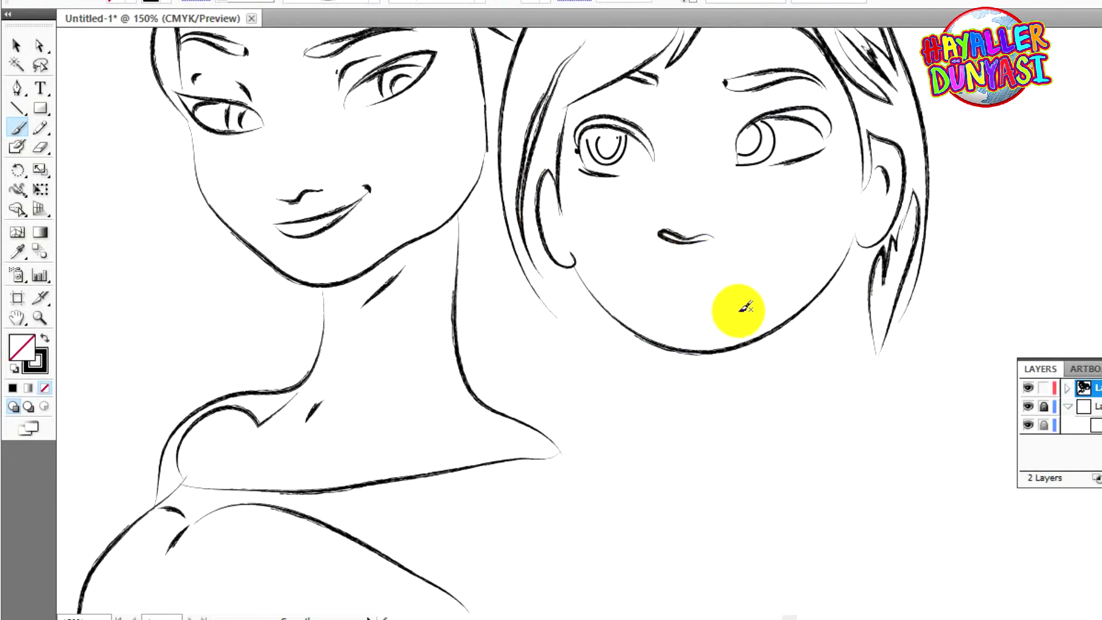
key("ctrl+z")
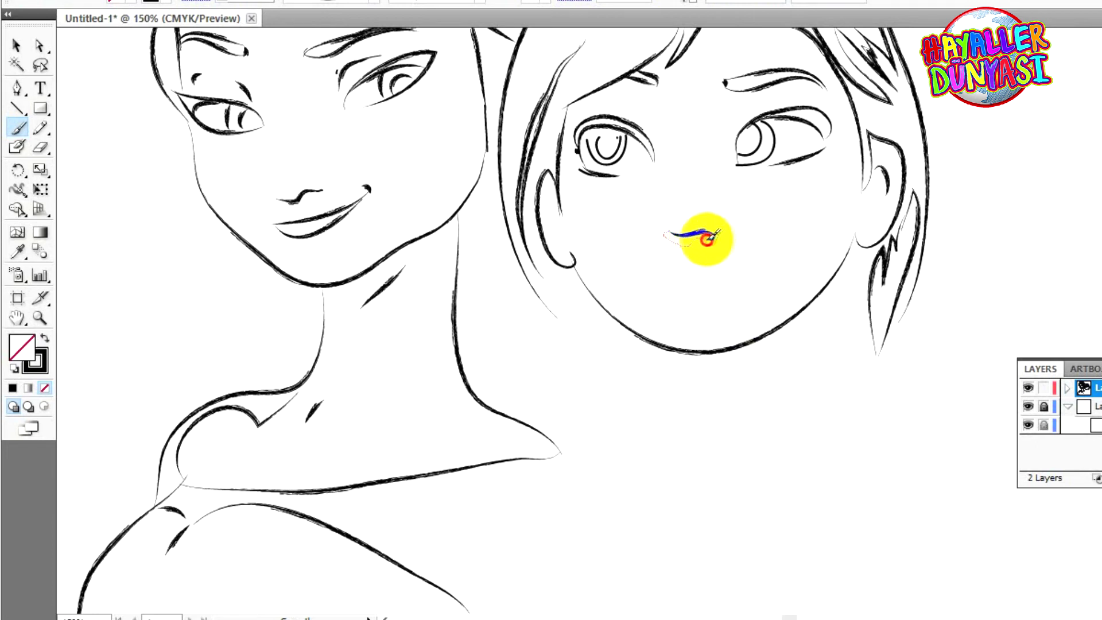
left_click_drag(725, 232, 726, 231)
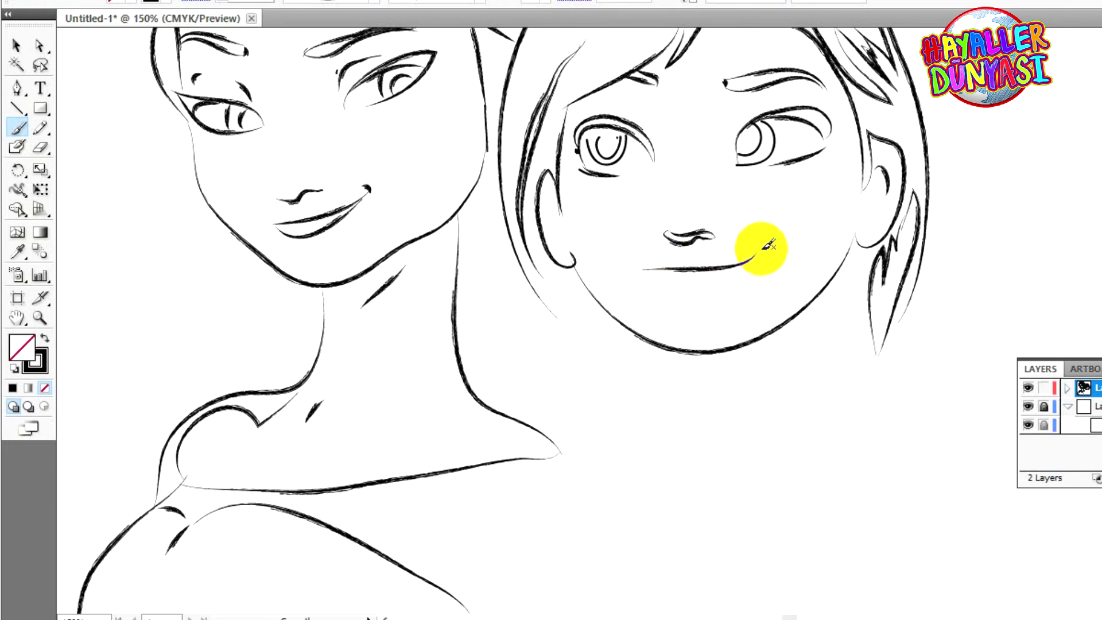
- Paint the second face's smiling mouth with an upper lip line, a lower lip curve and a dark left-hand corner
left_click_drag(767, 247, 645, 268)
mouse_move(733, 273)
left_mouse_down()
mouse_move(760, 250)
mouse_move(665, 277)
mouse_move(758, 267)
mouse_move(692, 264)
left_mouse_up()
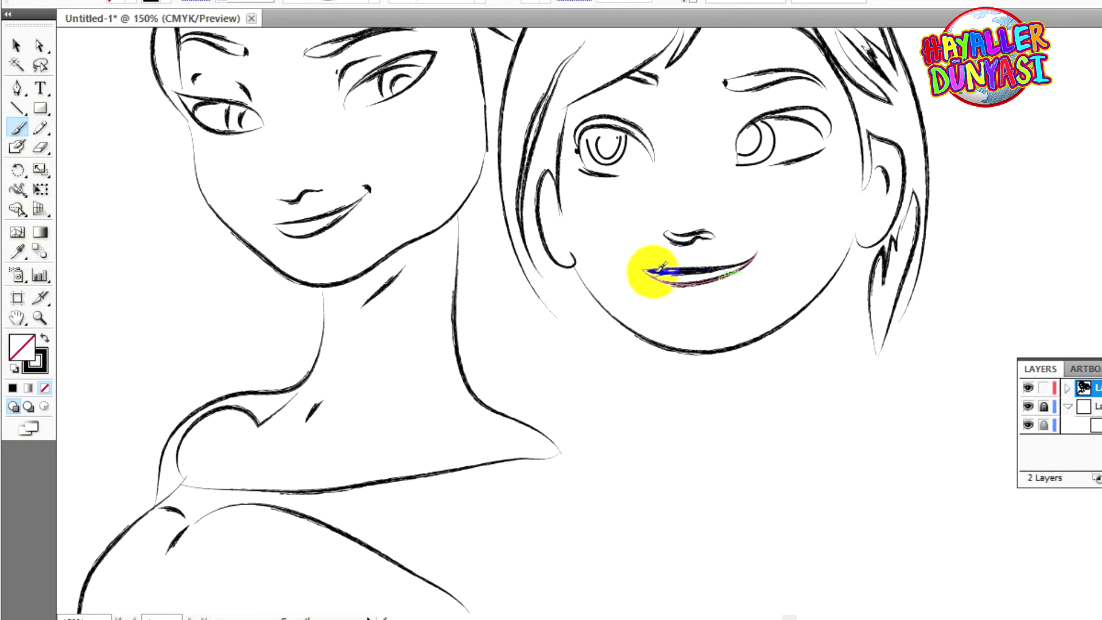
left_click_drag(645, 270, 732, 312)
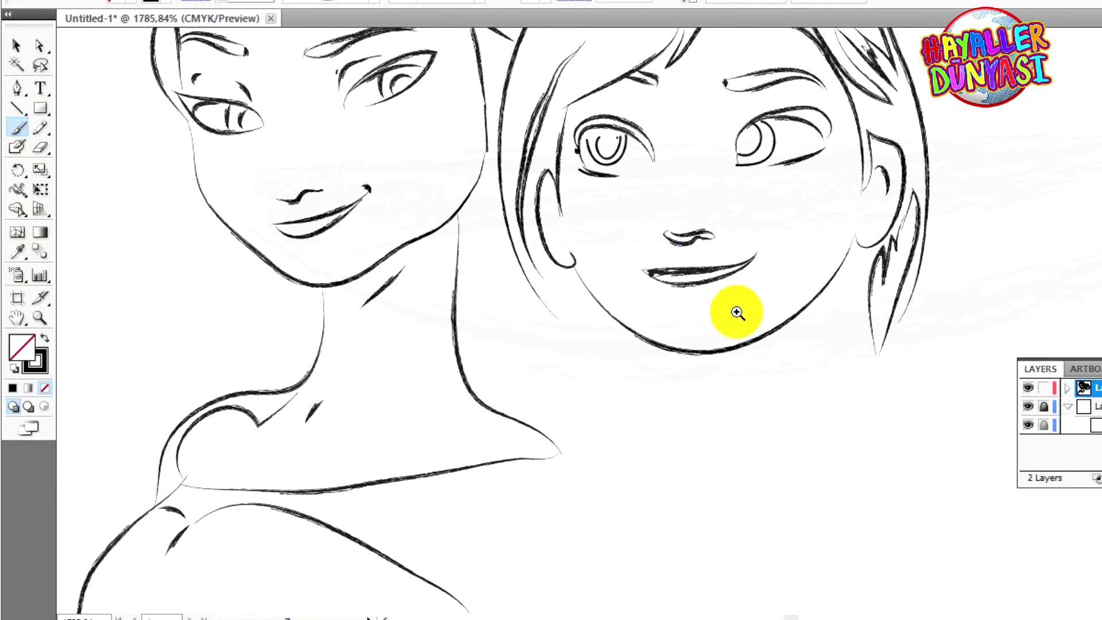
- Fill the opening between the second face's lips with dense overlapping brush strokes
scroll(517, 309, "up", 1)
left_click(374, 1)
left_click(335, 27)
mouse_move(577, 305)
left_mouse_down()
mouse_move(448, 298)
mouse_move(554, 310)
mouse_move(331, 363)
mouse_move(378, 333)
left_mouse_up()
key("ctrl+shift+a")
left_click(374, 1)
left_click(340, 54)
mouse_move(210, 297)
left_mouse_down()
mouse_move(340, 360)
mouse_move(387, 338)
mouse_move(323, 343)
mouse_move(464, 310)
mouse_move(524, 338)
mouse_move(1017, 306)
mouse_move(846, 356)
mouse_move(587, 366)
mouse_move(394, 362)
mouse_move(263, 316)
mouse_move(228, 316)
mouse_move(489, 361)
left_mouse_up()
scroll(735, 390, "down", 6)
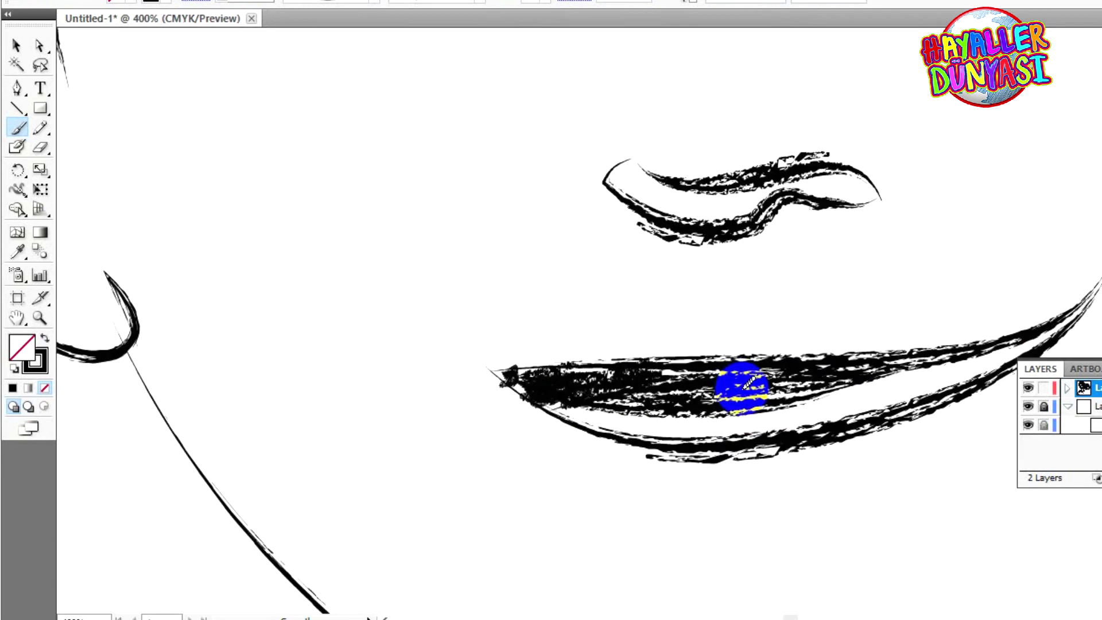
left_click_drag(771, 421, 888, 408)
left_click_drag(838, 371, 601, 375)
- Paint a dark crescent-shaped dimple at the right-hand corner of the second face's mouth
mouse_move(644, 326)
left_mouse_down()
mouse_move(667, 333)
mouse_move(671, 355)
mouse_move(660, 347)
mouse_move(635, 359)
mouse_move(689, 344)
mouse_move(649, 334)
left_mouse_up()
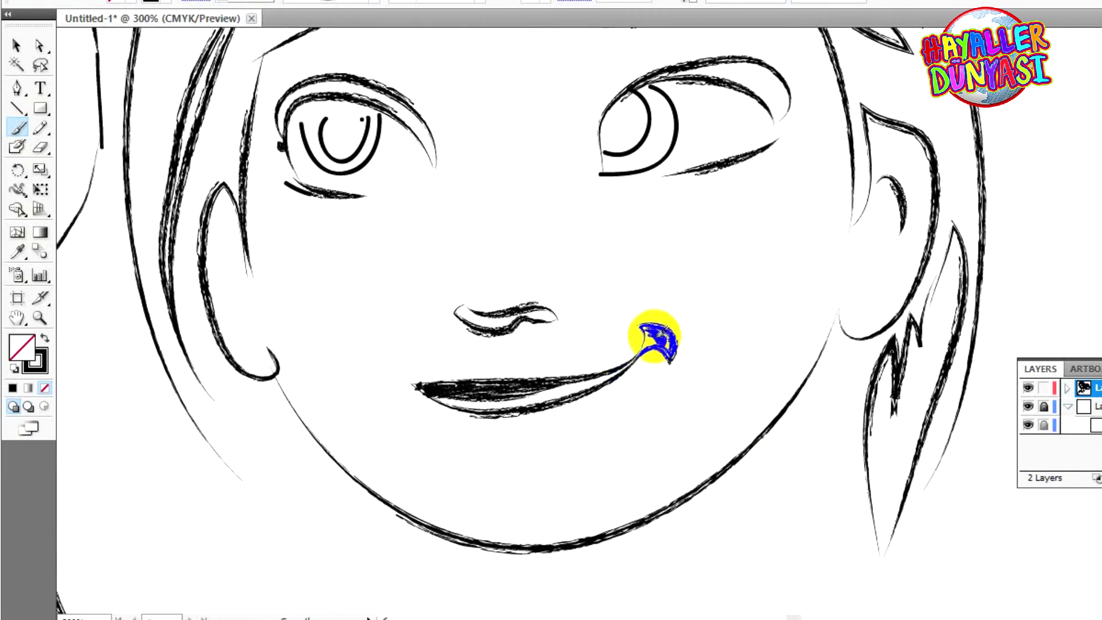
mouse_move(642, 347)
left_mouse_down()
mouse_move(657, 335)
mouse_move(682, 342)
left_mouse_up()
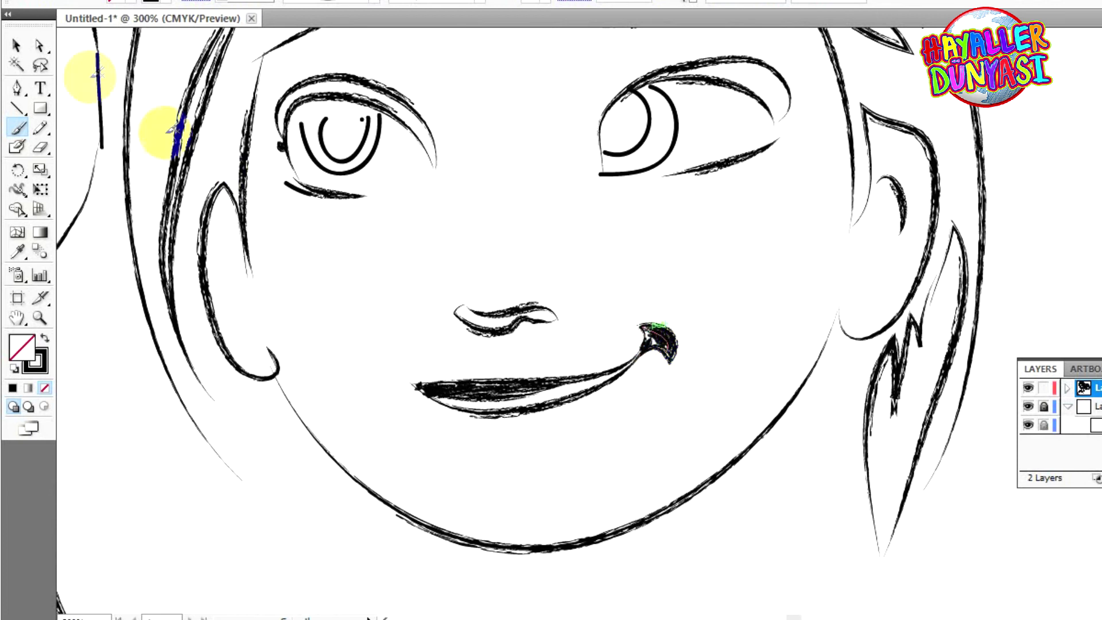
key("v")
left_click(669, 362)
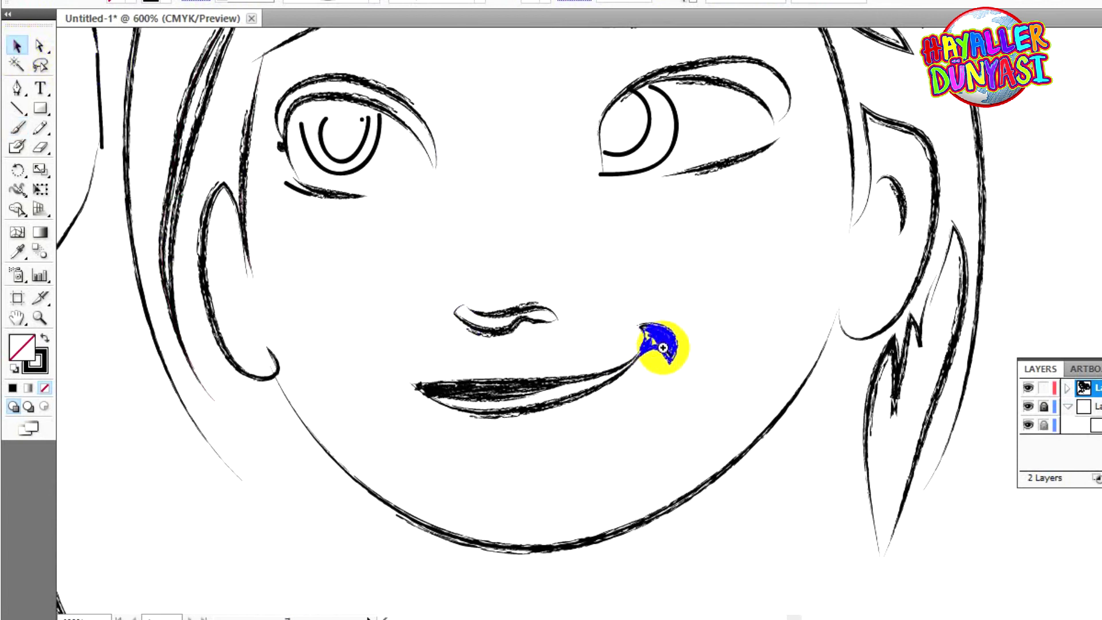
left_click(571, 327, "ctrl")
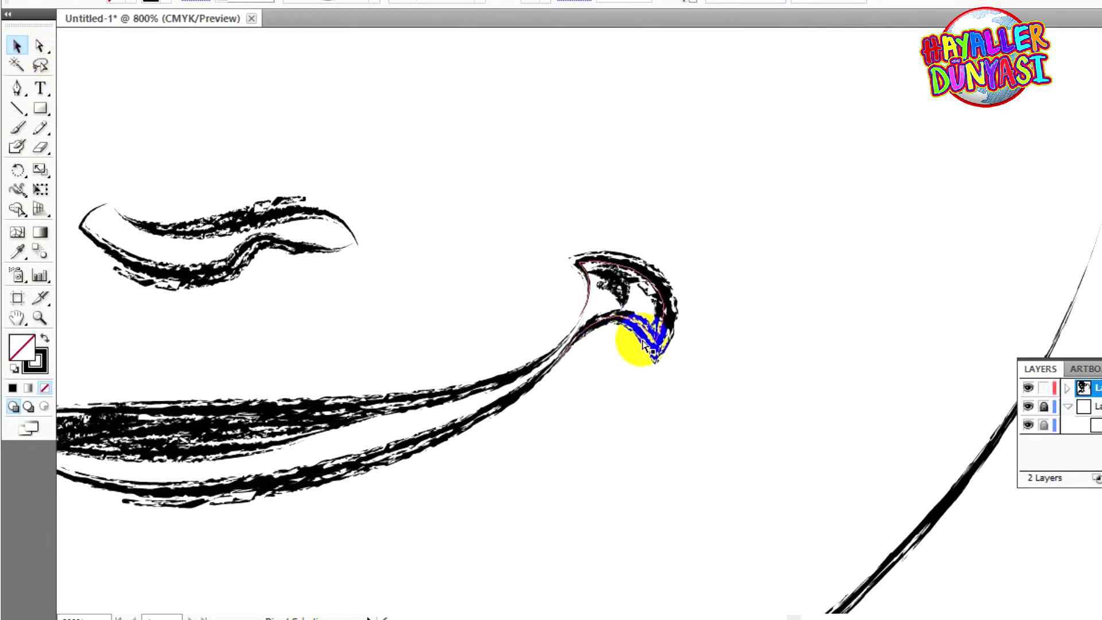
- Paint the curled shape below the second head's left-hand hair tip and the neckline with a pointed collar under the chin
scroll(553, 425, "down", 3)
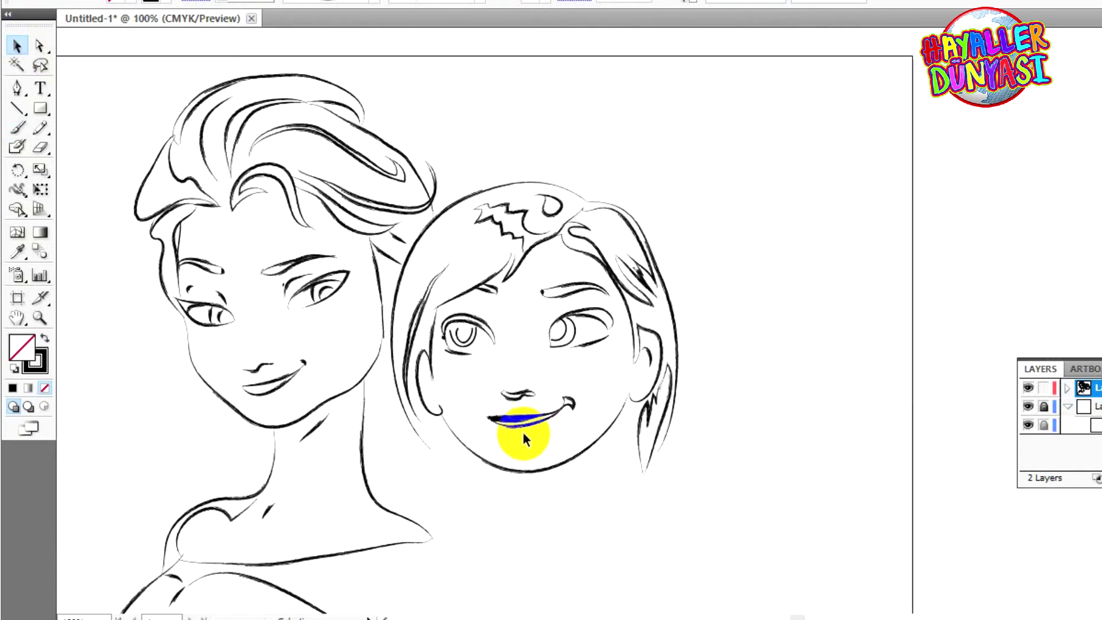
scroll(523, 434, "down", 1)
scroll(515, 438, "down", 2)
scroll(514, 434, "down", 3)
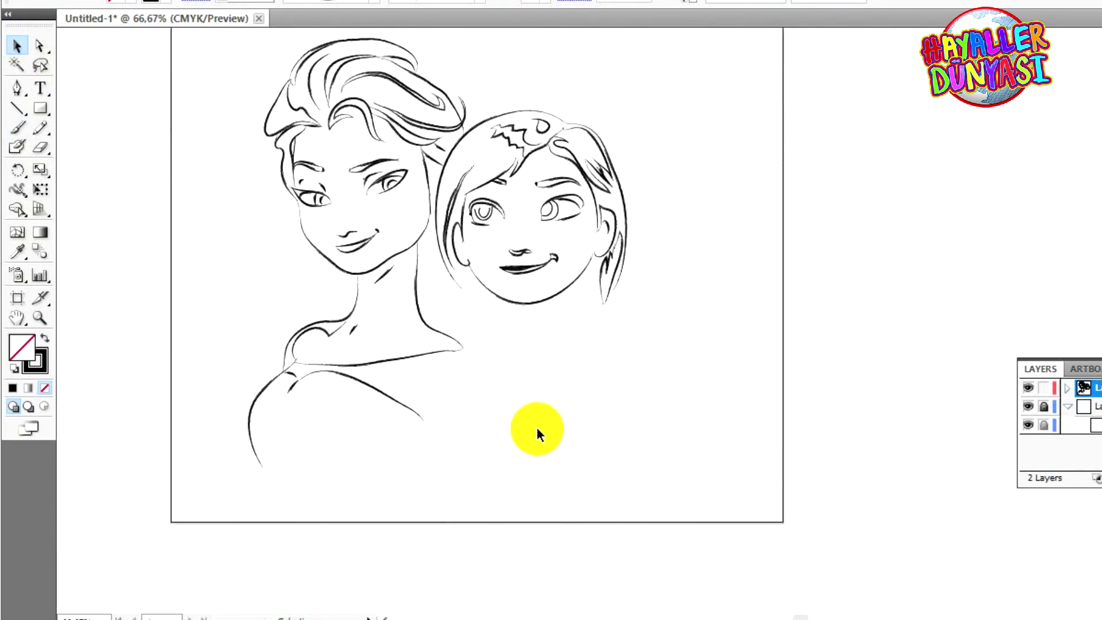
left_click(489, 309, "ctrl")
left_click(718, 372, "ctrl")
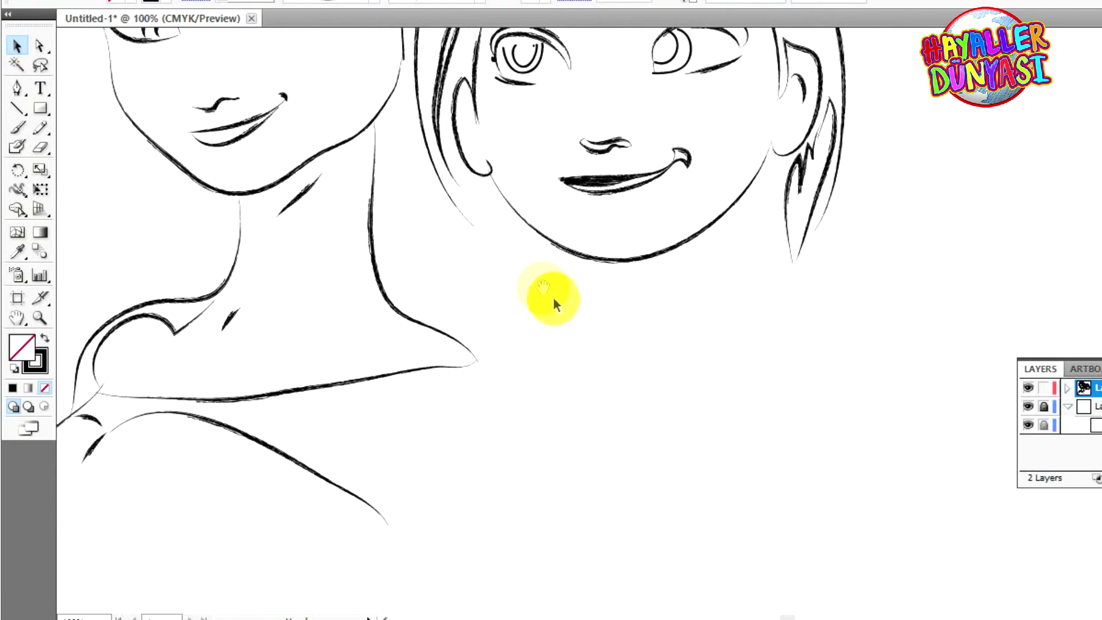
scroll(533, 308, "up", 1)
left_click(15, 128)
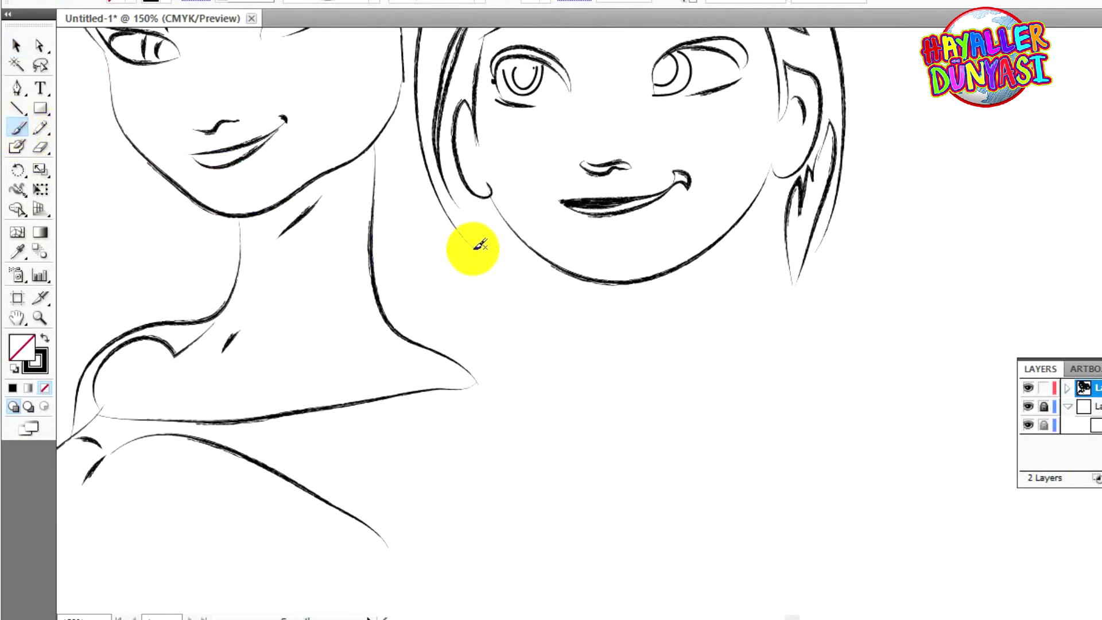
left_click_drag(472, 327, 487, 365)
mouse_move(472, 247)
left_mouse_down()
mouse_move(519, 292)
mouse_move(551, 353)
mouse_move(735, 379)
left_mouse_up()
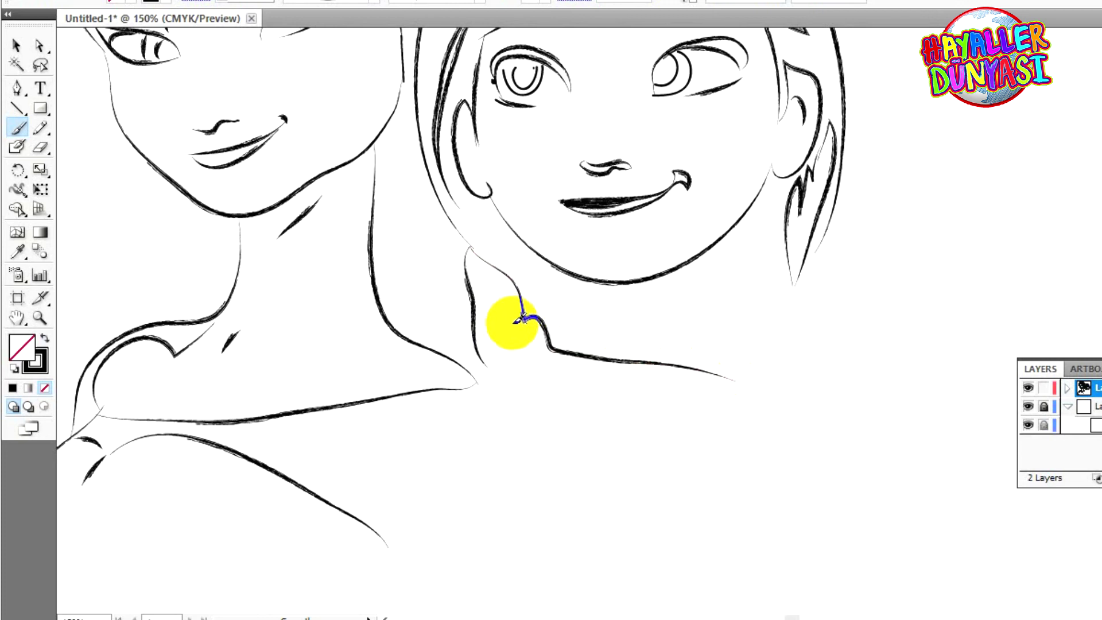
mouse_move(474, 259)
left_mouse_down()
mouse_move(509, 289)
mouse_move(518, 325)
mouse_move(491, 313)
mouse_move(489, 351)
mouse_move(514, 367)
mouse_move(545, 338)
left_mouse_up()
mouse_move(574, 285)
left_mouse_down()
mouse_move(672, 285)
mouse_move(694, 306)
mouse_move(706, 268)
mouse_move(694, 309)
mouse_move(548, 277)
mouse_move(678, 311)
mouse_move(740, 378)
mouse_move(690, 326)
mouse_move(563, 290)
left_mouse_up()
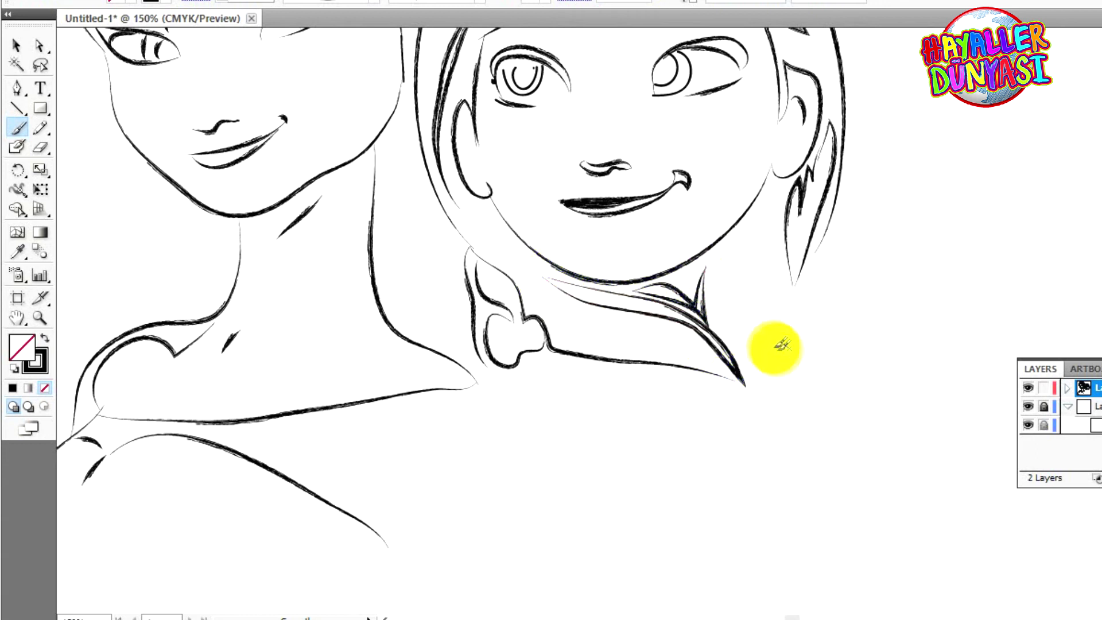
- Paint the scalloped outer edge of the second figure's cape, curving from under the collar down and around to its lower left end
scroll(734, 412, "down", 2)
scroll(735, 412, "down", 5)
left_click_drag(697, 230, 687, 217)
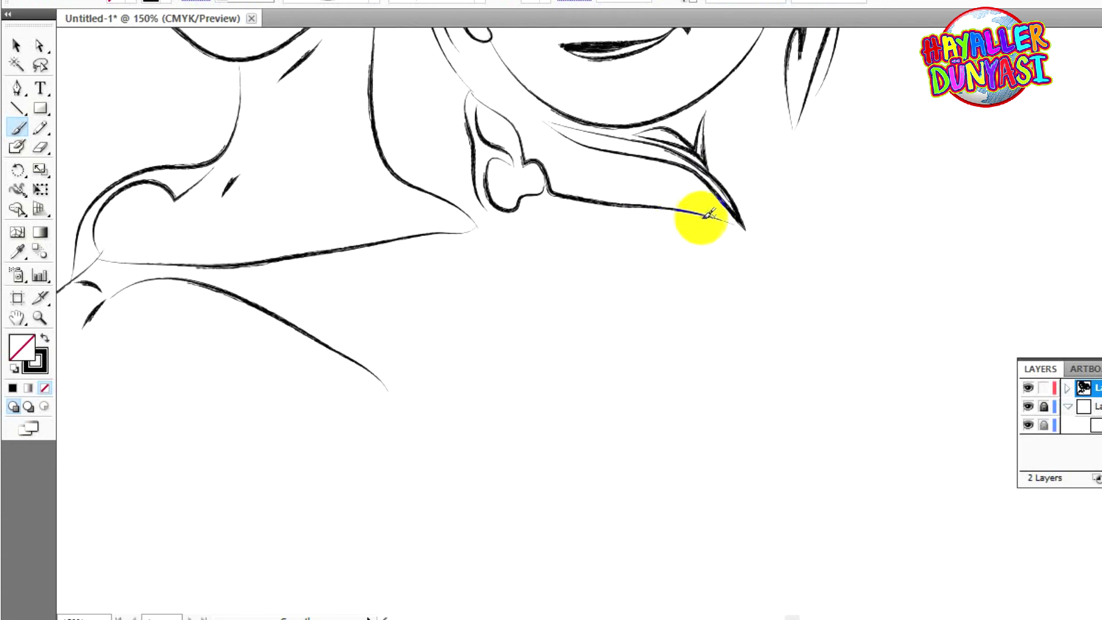
mouse_move(714, 264)
left_mouse_down()
mouse_move(765, 296)
mouse_move(758, 316)
mouse_move(781, 349)
mouse_move(777, 372)
mouse_move(794, 404)
mouse_move(772, 424)
left_mouse_up()
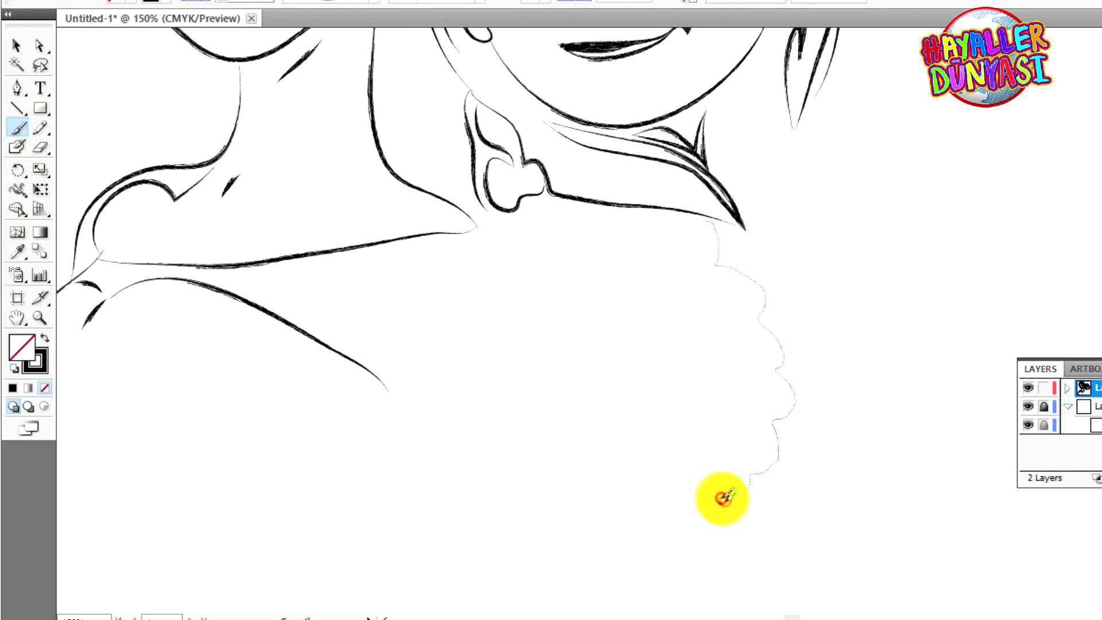
mouse_move(710, 491)
left_mouse_down()
mouse_move(701, 514)
mouse_move(660, 513)
mouse_move(632, 538)
mouse_move(609, 529)
mouse_move(566, 548)
mouse_move(545, 526)
mouse_move(533, 549)
mouse_move(343, 480)
left_mouse_up()
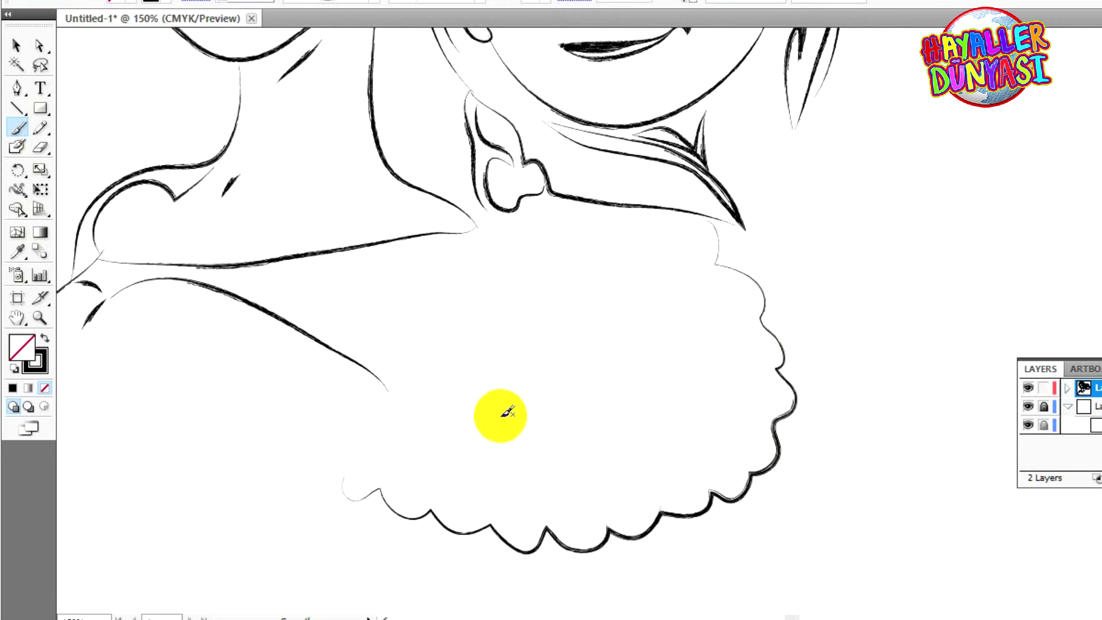
- Paint a small half-moon shape inside each scallop along the cape's edge
mouse_move(683, 219)
left_mouse_down()
mouse_move(705, 224)
mouse_move(702, 247)
left_mouse_up()
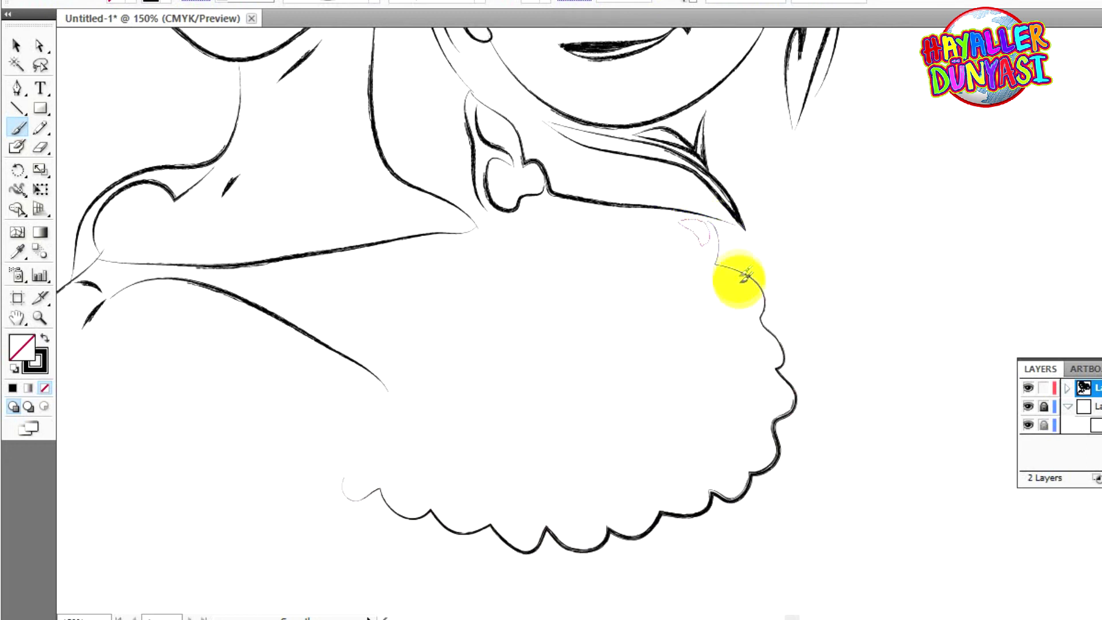
left_click_drag(749, 282, 753, 293)
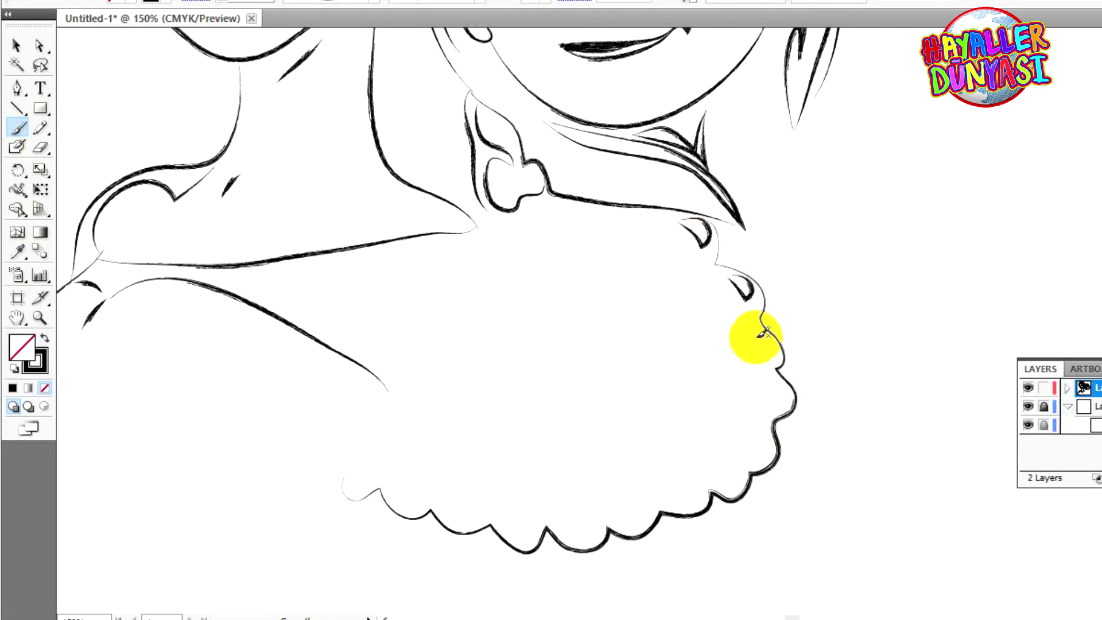
left_click_drag(771, 342, 757, 336)
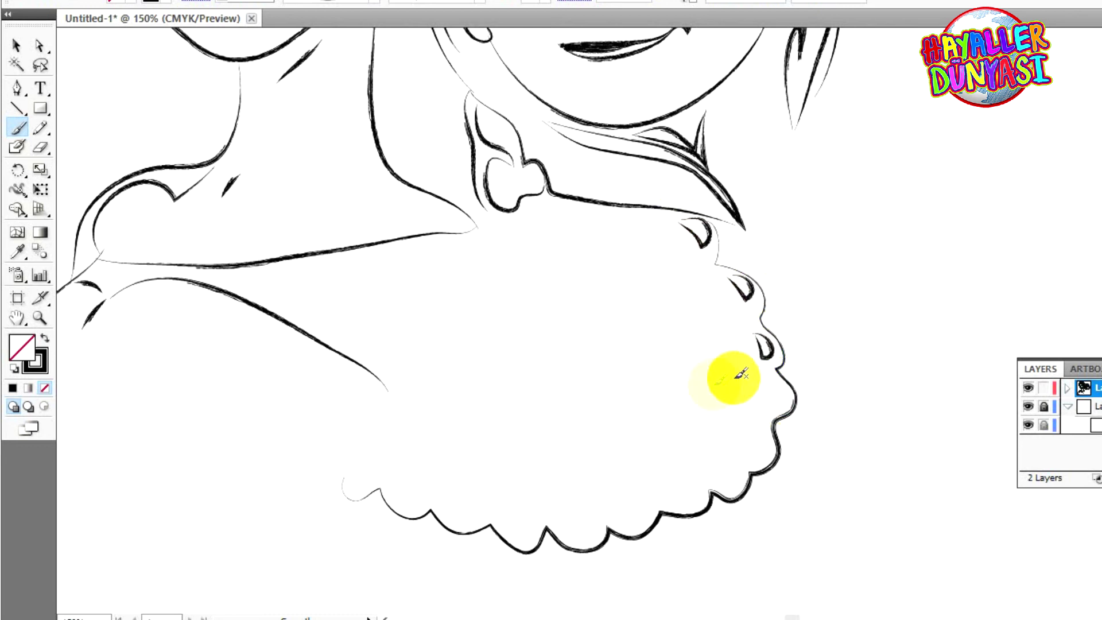
scroll(747, 409, "down", 2)
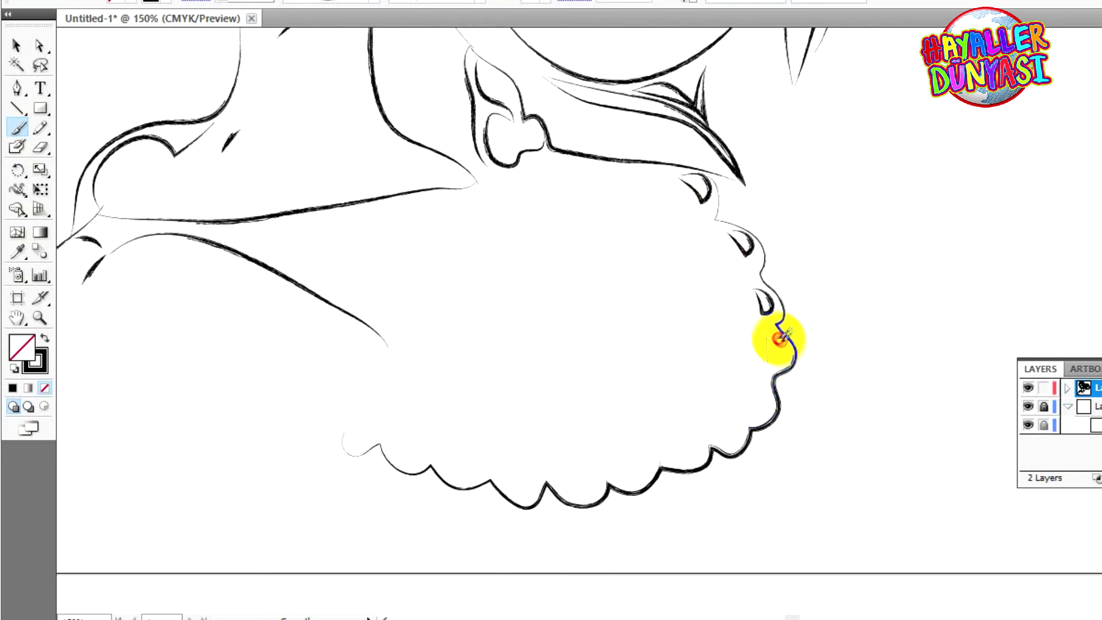
left_click_drag(779, 340, 769, 360)
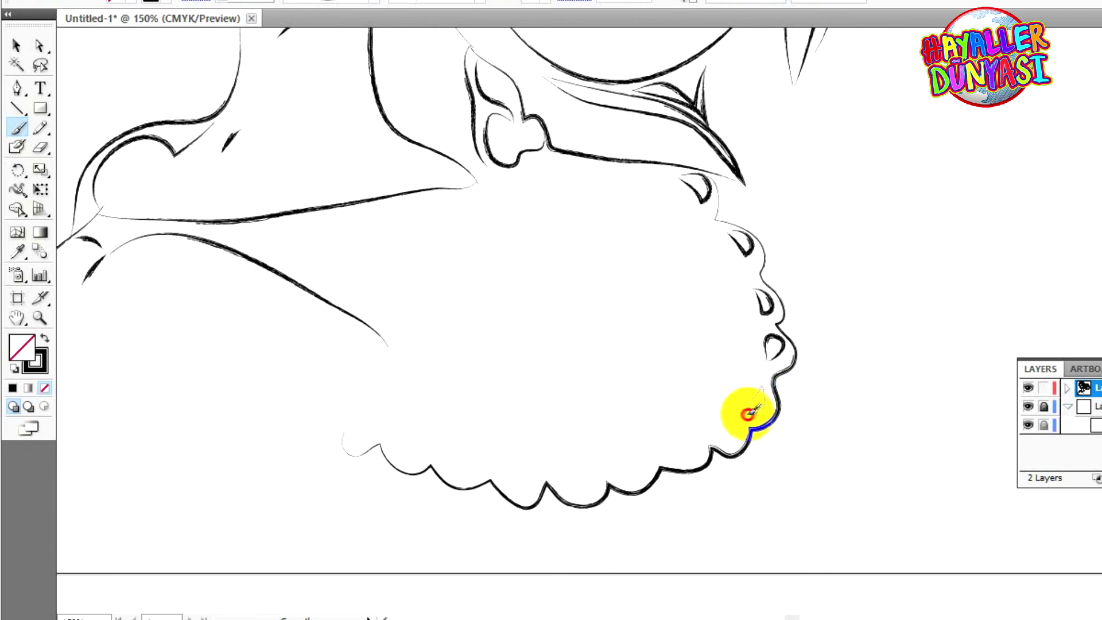
mouse_move(718, 443)
left_mouse_down()
mouse_move(684, 446)
mouse_move(697, 440)
mouse_move(693, 456)
mouse_move(621, 472)
mouse_move(644, 464)
mouse_move(618, 477)
left_mouse_up()
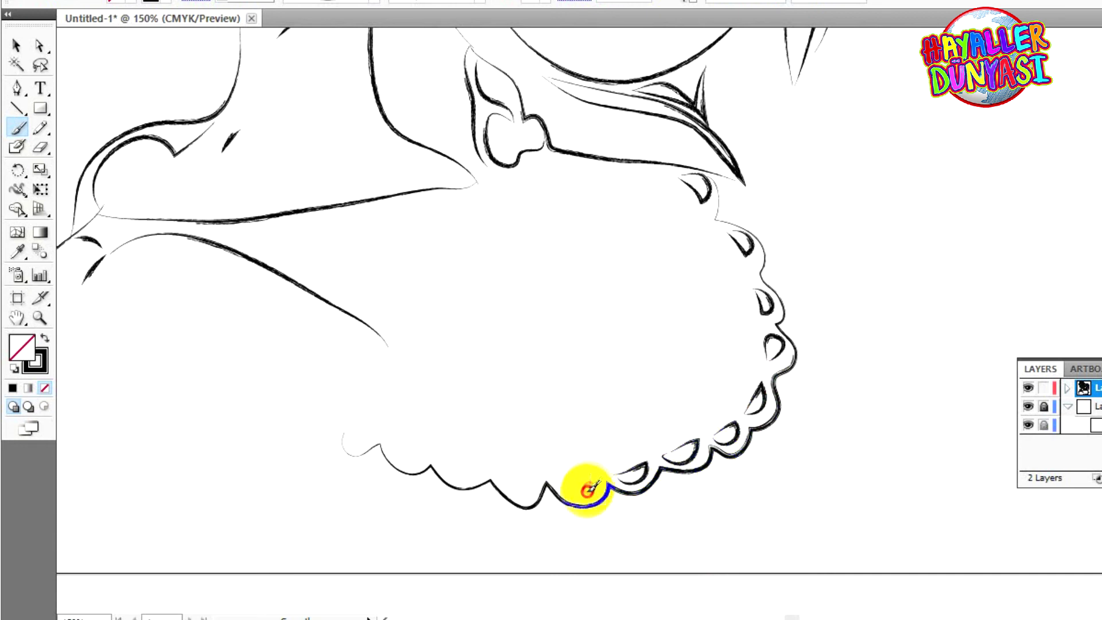
mouse_move(548, 481)
left_mouse_down()
mouse_move(526, 507)
mouse_move(512, 482)
mouse_move(532, 484)
left_mouse_up()
mouse_move(445, 470)
left_mouse_down()
mouse_move(416, 463)
mouse_move(393, 444)
mouse_move(423, 455)
mouse_move(371, 438)
mouse_move(346, 429)
left_mouse_up()
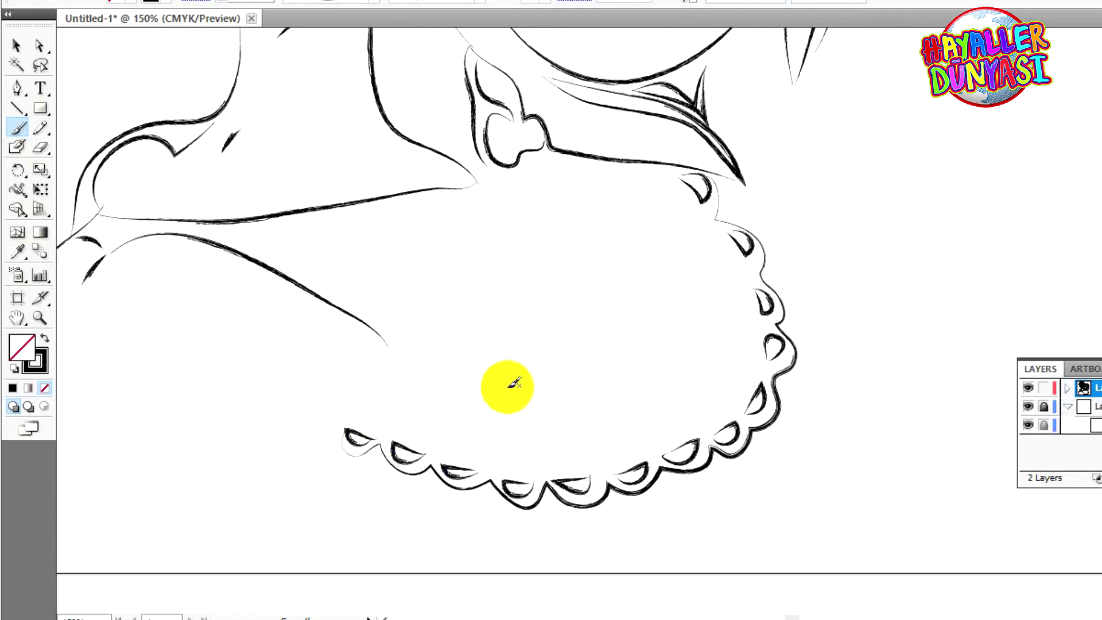
- Paint the cape's slanting front edge from the neck to the first scallop and a long double fold line down its middle
scroll(587, 454, "up", 6)
mouse_move(537, 347)
left_mouse_down()
mouse_move(450, 436)
mouse_move(347, 607)
left_mouse_up()
scroll(603, 438, "down", 5)
mouse_move(528, 188)
left_mouse_down()
mouse_move(571, 188)
mouse_move(587, 246)
mouse_move(554, 458)
left_mouse_up()
mouse_move(527, 191)
left_mouse_down()
mouse_move(571, 218)
mouse_move(581, 259)
mouse_move(554, 453)
left_mouse_up()
- Paint the pointed strand and small earring marks beside the first face, in the gap between the two heads
scroll(609, 338, "up", 5)
scroll(587, 348, "up", 10)
mouse_move(397, 206)
left_mouse_down()
mouse_move(402, 252)
mouse_move(417, 225)
left_mouse_up()
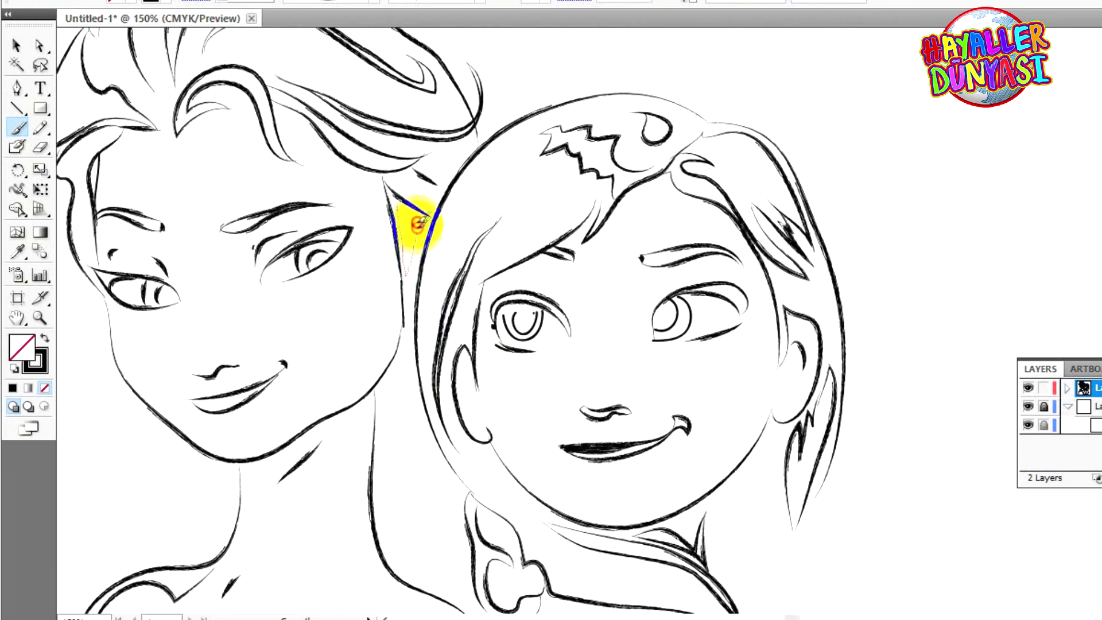
left_click_drag(404, 281, 414, 304)
- Paint the first figure's hair falling behind her neck, with a curved outer line and looped braid segments above the shoulder
left_click_drag(416, 346, 377, 437)
scroll(428, 449, "down", 3)
mouse_move(379, 348)
left_mouse_down()
mouse_move(435, 393)
mouse_move(435, 403)
mouse_move(397, 373)
mouse_move(381, 385)
mouse_move(407, 441)
mouse_move(433, 454)
mouse_move(454, 448)
mouse_move(463, 405)
mouse_move(447, 363)
mouse_move(402, 311)
mouse_move(438, 333)
mouse_move(464, 380)
left_mouse_up()
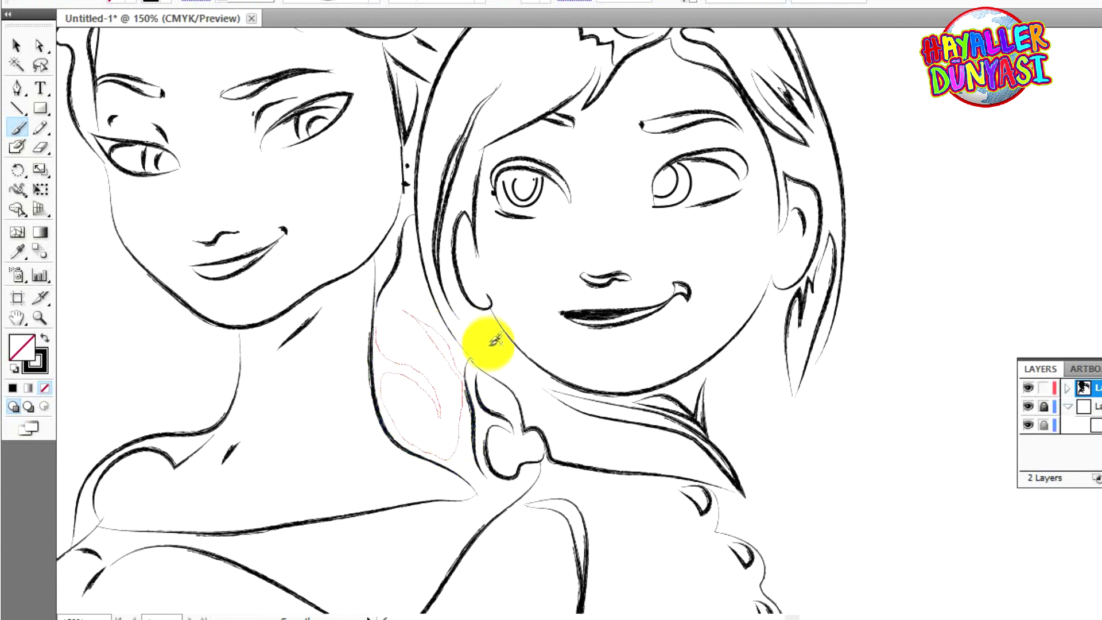
- Paint the wavy outer edge of the second figure's right-hand braid and its upper leaf-shaped loops below the hair tip
scroll(774, 310, "down", 5)
scroll(802, 273, "up", 1)
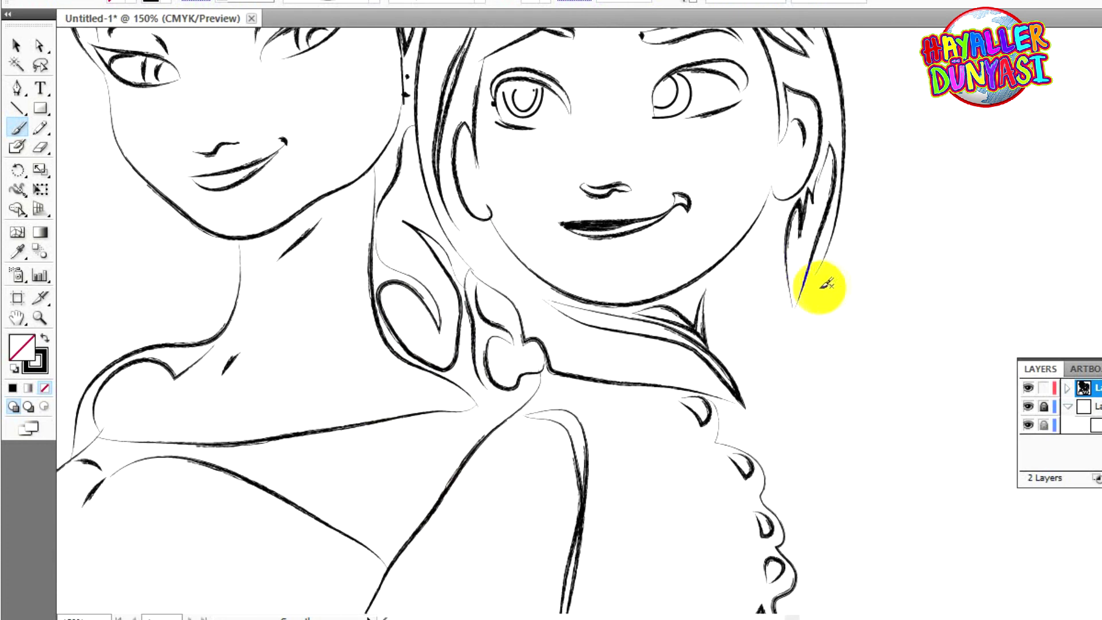
scroll(821, 279, "down", 1)
mouse_move(827, 251)
left_mouse_down()
mouse_move(851, 448)
mouse_move(838, 485)
left_mouse_up()
mouse_move(791, 280)
left_mouse_down()
mouse_move(770, 221)
mouse_move(743, 236)
mouse_move(759, 257)
mouse_move(720, 265)
mouse_move(765, 306)
left_mouse_up()
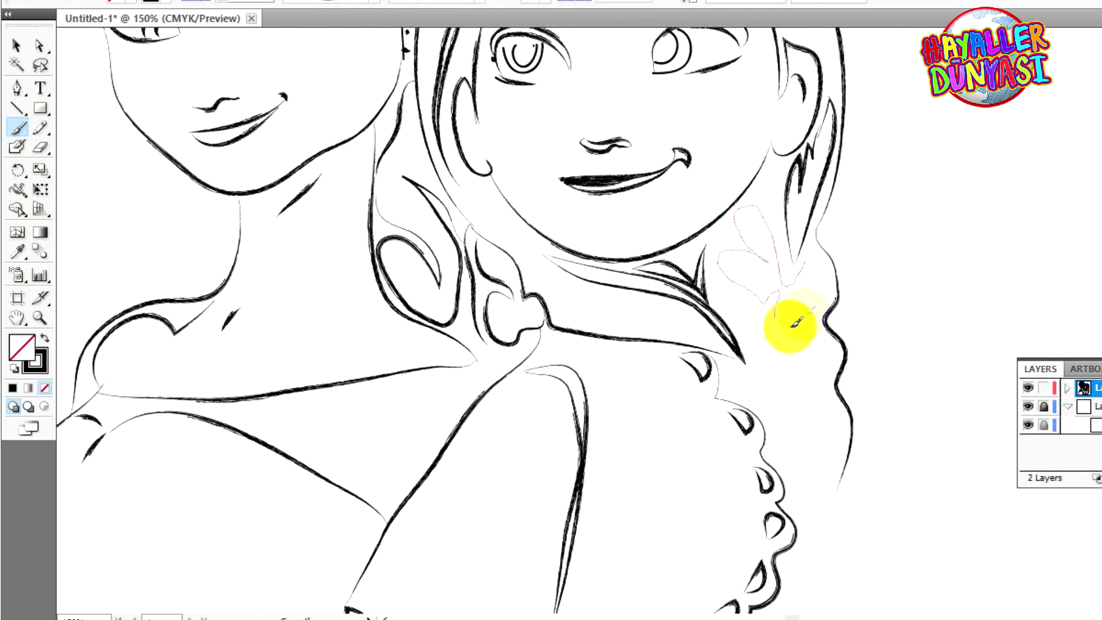
scroll(844, 315, "down", 1)
scroll(734, 554, "down", 1)
- Paint the overlapping lower segments of the second figure's right-hand braid, ending in a tie and a pointed tail
mouse_move(737, 176)
left_mouse_down()
mouse_move(760, 248)
mouse_move(806, 269)
left_mouse_up()
mouse_move(800, 154)
left_mouse_down()
mouse_move(827, 177)
mouse_move(796, 264)
mouse_move(832, 246)
mouse_move(815, 304)
mouse_move(807, 265)
mouse_move(837, 283)
mouse_move(815, 326)
left_mouse_up()
scroll(832, 285, "down", 2)
mouse_move(820, 268)
left_mouse_down()
mouse_move(798, 256)
mouse_move(823, 305)
mouse_move(839, 310)
mouse_move(866, 290)
mouse_move(861, 360)
left_mouse_up()
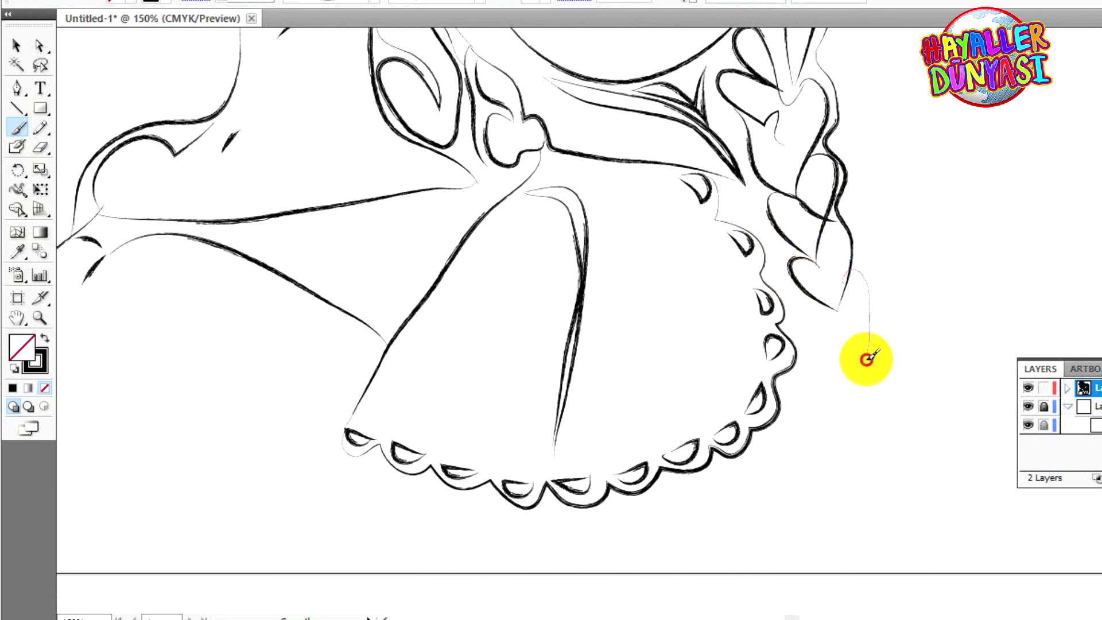
mouse_move(840, 303)
left_mouse_down()
mouse_move(843, 323)
mouse_move(824, 337)
mouse_move(868, 382)
left_mouse_up()
mouse_move(868, 339)
left_mouse_down()
mouse_move(887, 414)
mouse_move(867, 387)
mouse_move(915, 425)
mouse_move(924, 541)
mouse_move(901, 509)
mouse_move(878, 430)
mouse_move(887, 413)
mouse_move(922, 468)
left_mouse_up()
- Paint two parallel curved hem lines below the cape's scallops, from the braid around to the cape's lower left end
scroll(917, 443, "down", 3)
mouse_move(790, 137)
left_mouse_down()
mouse_move(824, 264)
mouse_move(775, 339)
left_mouse_up()
left_click_drag(667, 384, 571, 398)
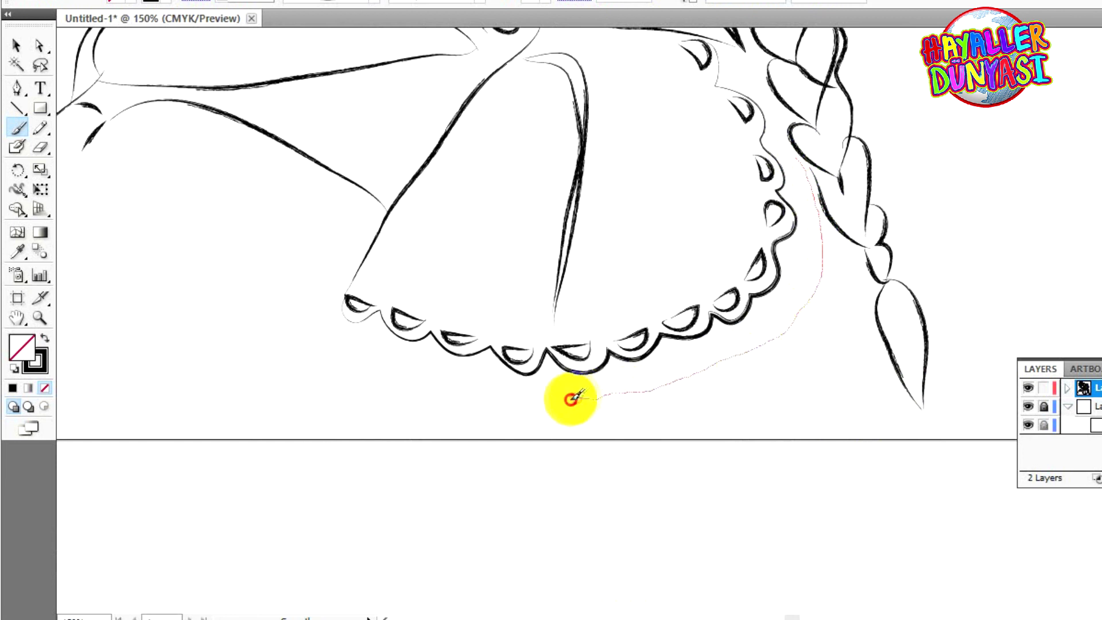
left_click_drag(493, 395, 325, 332)
left_click_drag(820, 194, 844, 236)
mouse_move(791, 348)
left_mouse_down()
mouse_move(680, 400)
mouse_move(552, 421)
mouse_move(430, 393)
mouse_move(328, 344)
left_mouse_up()
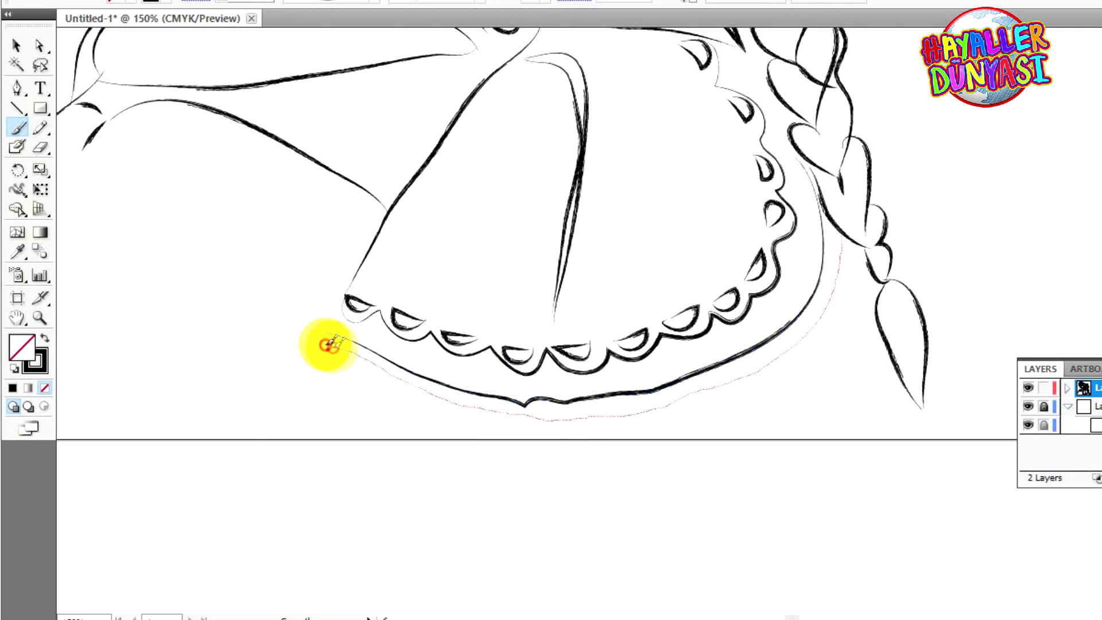
- Handwrite "Hayall" with the brush in the empty area left of the first figure's shoulder, slanting upward
scroll(533, 319, "up", 8)
scroll(415, 369, "down", 8)
scroll(242, 368, "up", 9)
scroll(267, 296, "down", 3)
scroll(292, 258, "up", 3)
left_click_drag(310, 296, 425, 321)
left_click(419, 283, "ctrl")
left_click_drag(573, 322, 355, 275)
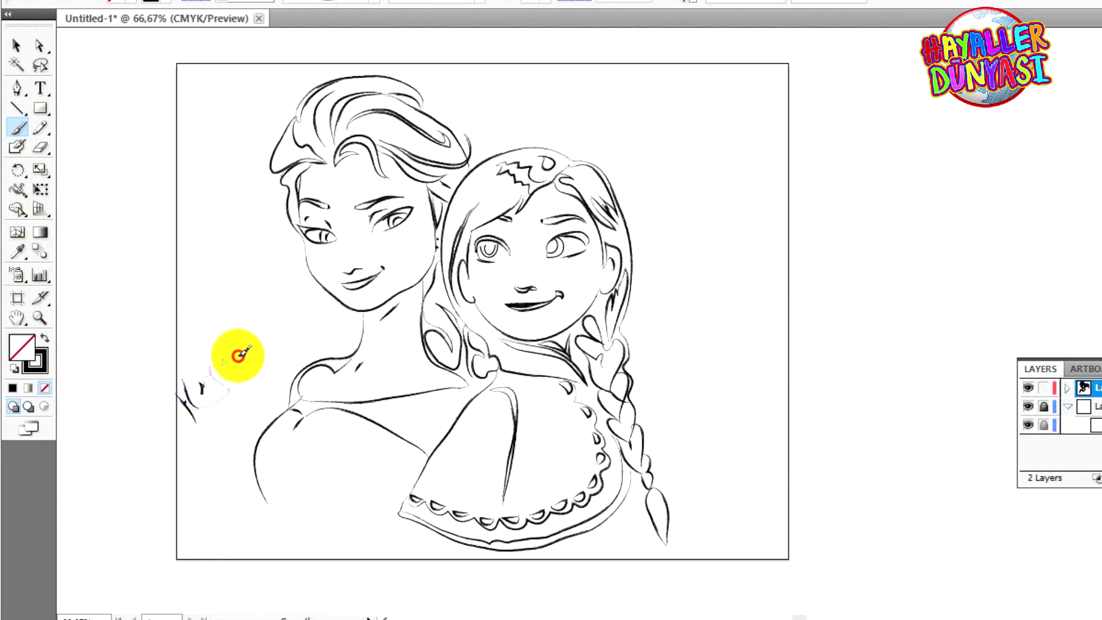
left_click_drag(264, 340, 270, 327)
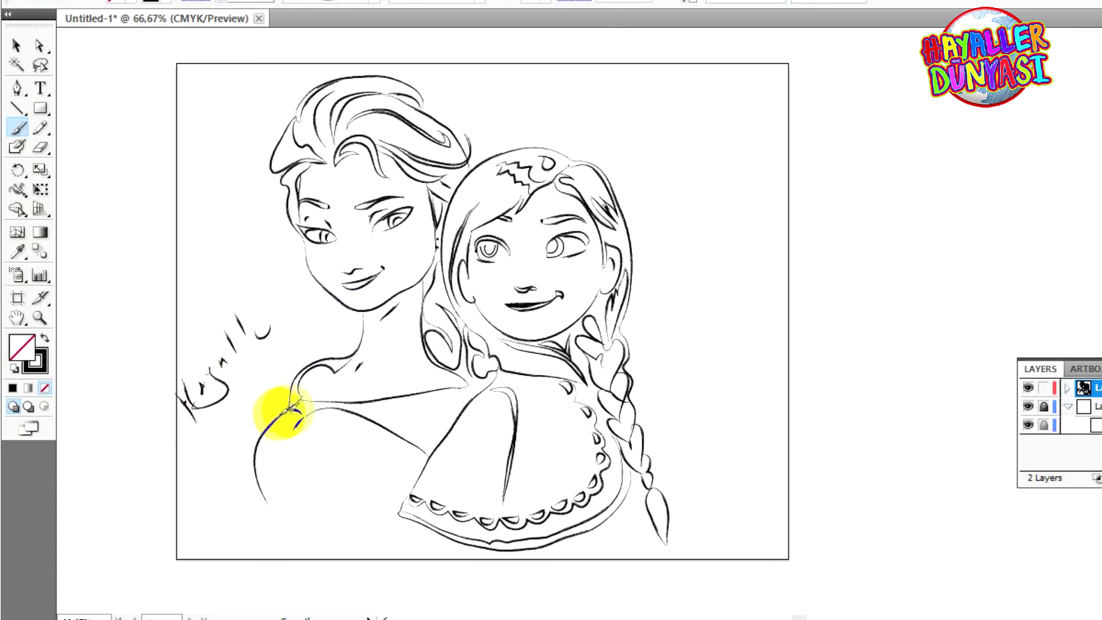